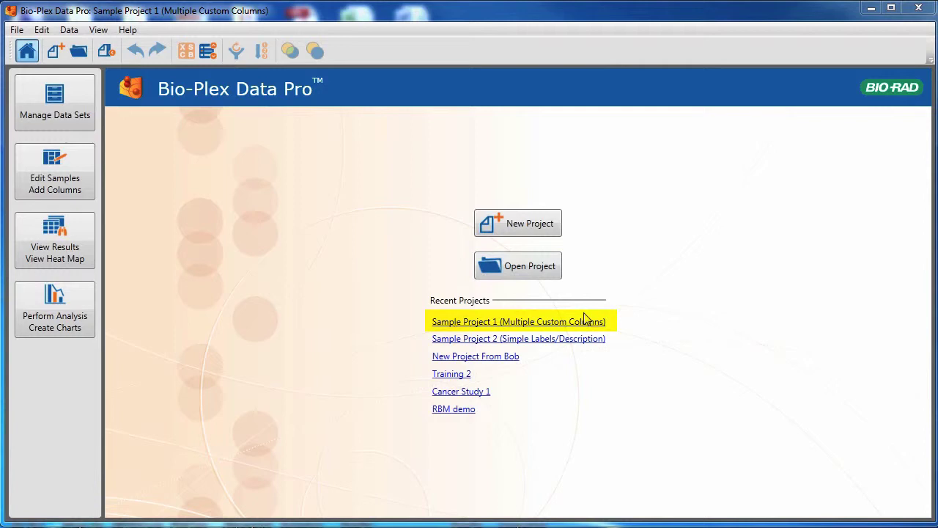
- Open Sample Project 1 from recent projects and bring up its editable sample list
{"action": "left_click", "coordinate": [584, 328]}
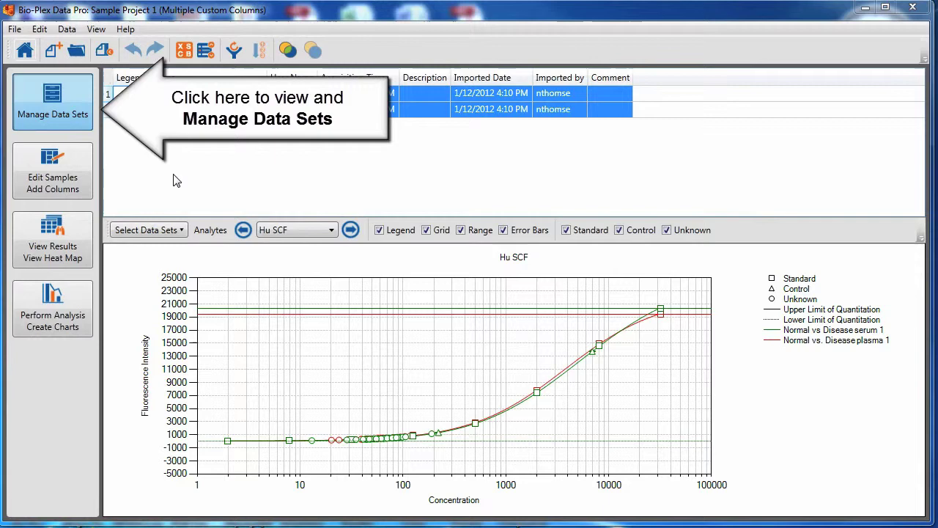
{"action": "left_click", "coordinate": [68, 185]}
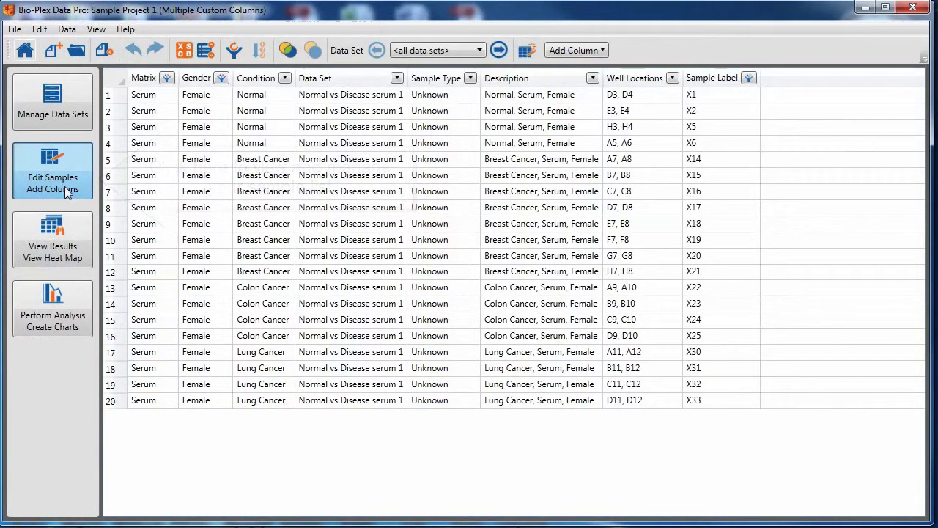
- Show the unanalysed results as a heat map, single-analyte table and multi-analyte table, ending on the heat map
{"action": "left_click", "coordinate": [69, 261]}
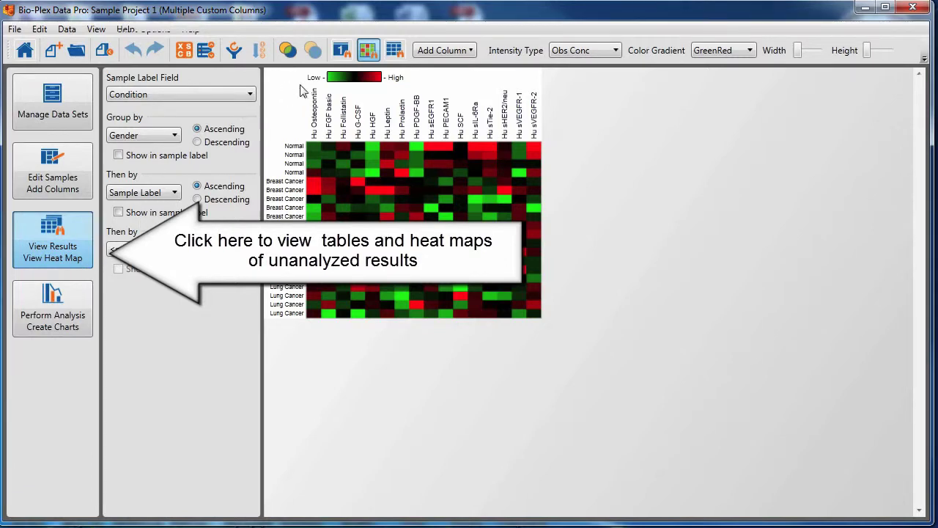
{"action": "left_click", "coordinate": [341, 52]}
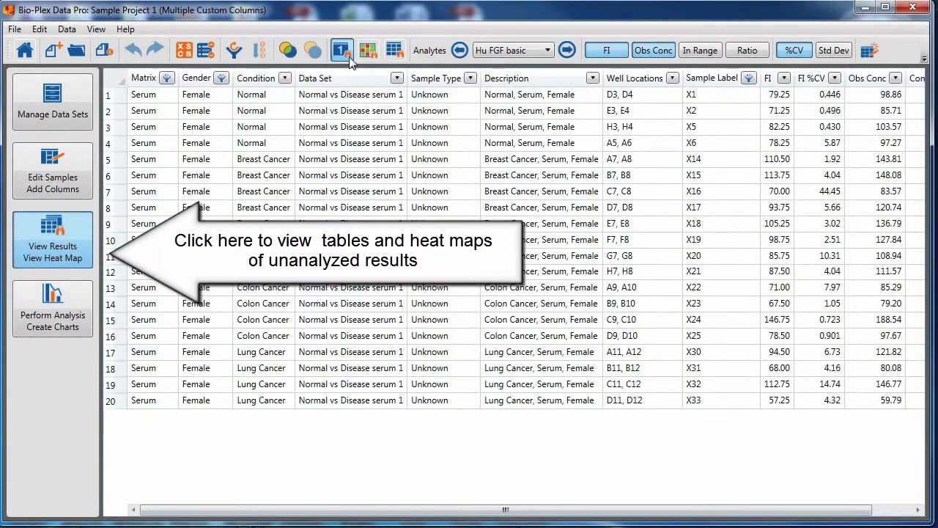
{"action": "left_click", "coordinate": [394, 56]}
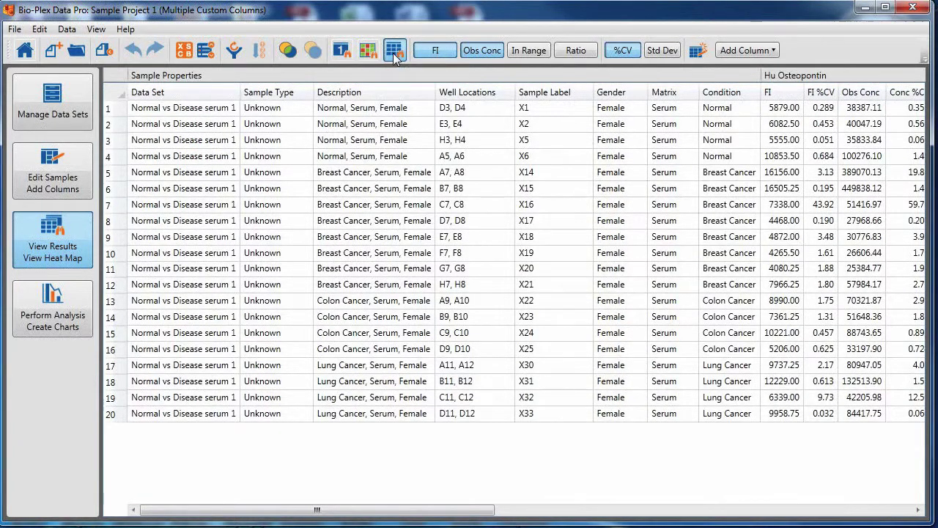
{"action": "left_click", "coordinate": [367, 53]}
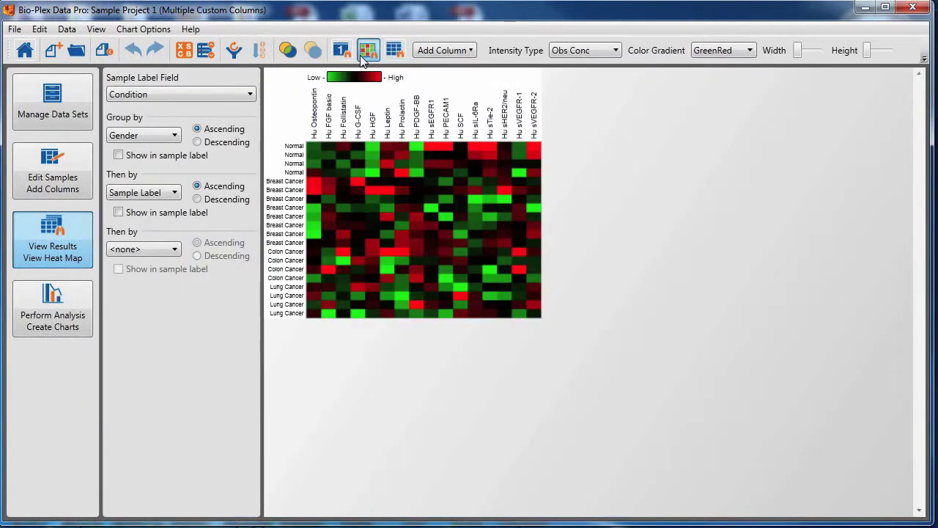
{"action": "left_click", "coordinate": [37, 331]}
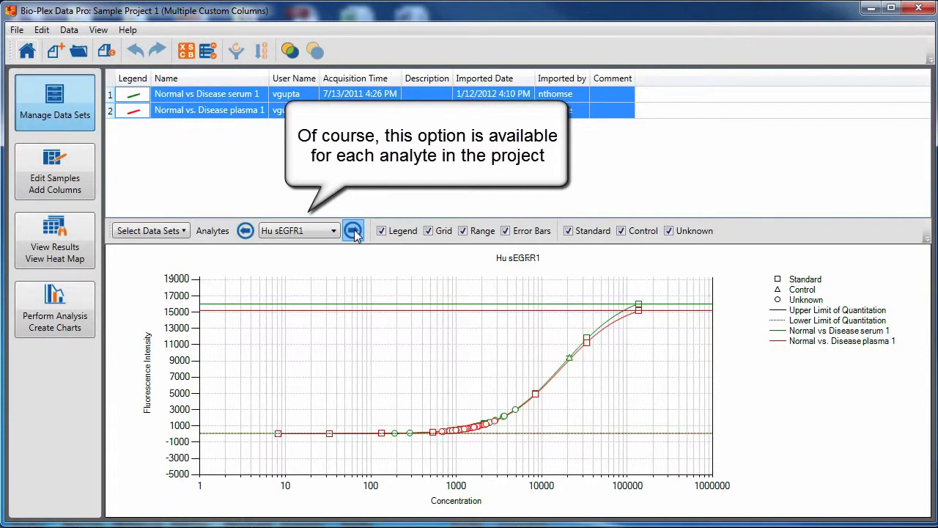
- Advance the standard-curve chart to the next analyte and keep Hu SCF selected in the Analytes list
{"action": "left_click", "coordinate": [353, 231]}
{"action": "left_click", "coordinate": [334, 232]}
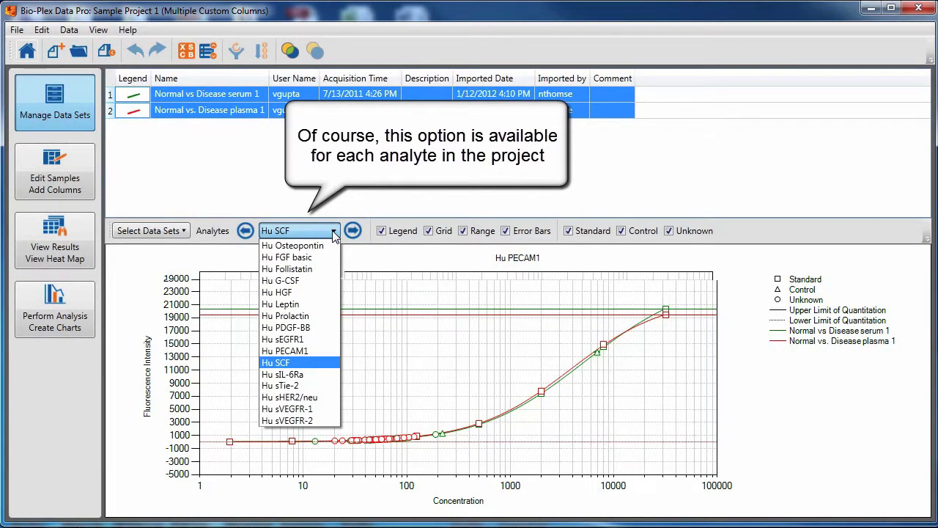
{"action": "left_click", "coordinate": [333, 232]}
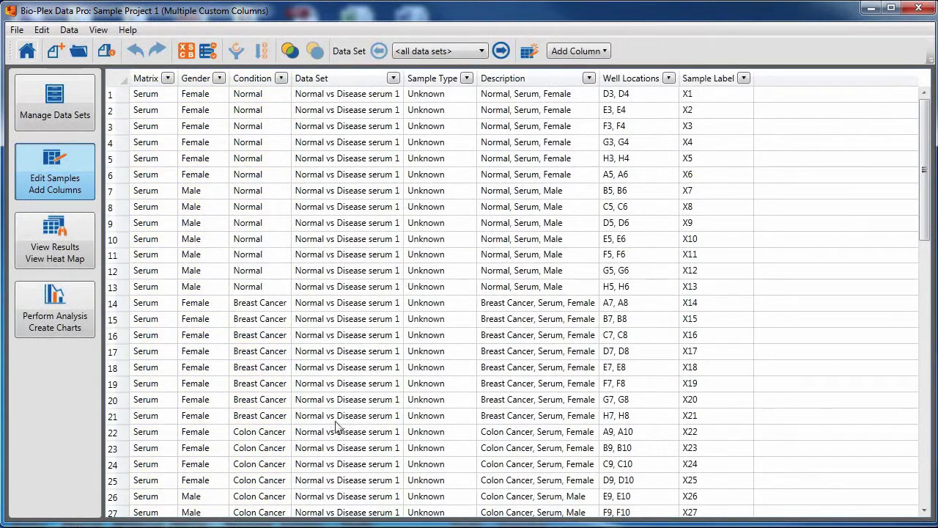
- Inspect the Add Column dropdown options, then cancel without adding a column
{"action": "left_click", "coordinate": [587, 52]}
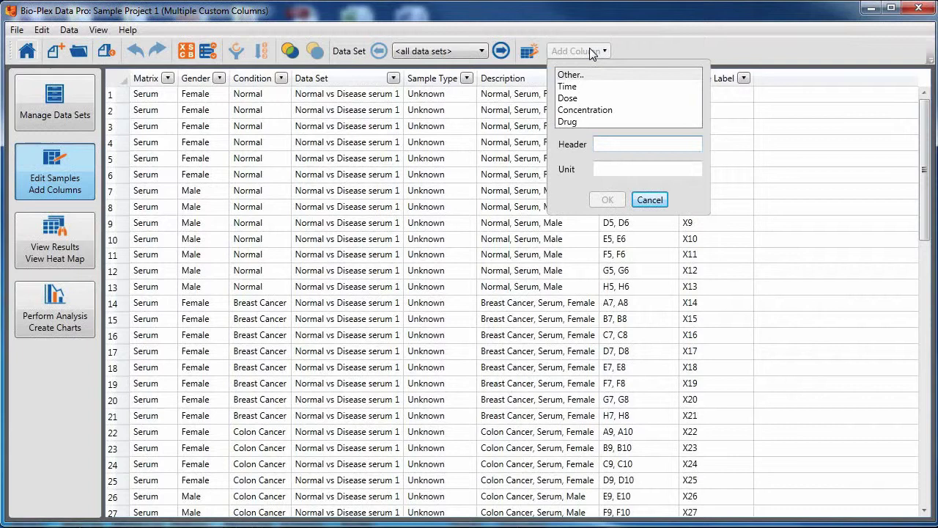
{"action": "left_click", "coordinate": [649, 200]}
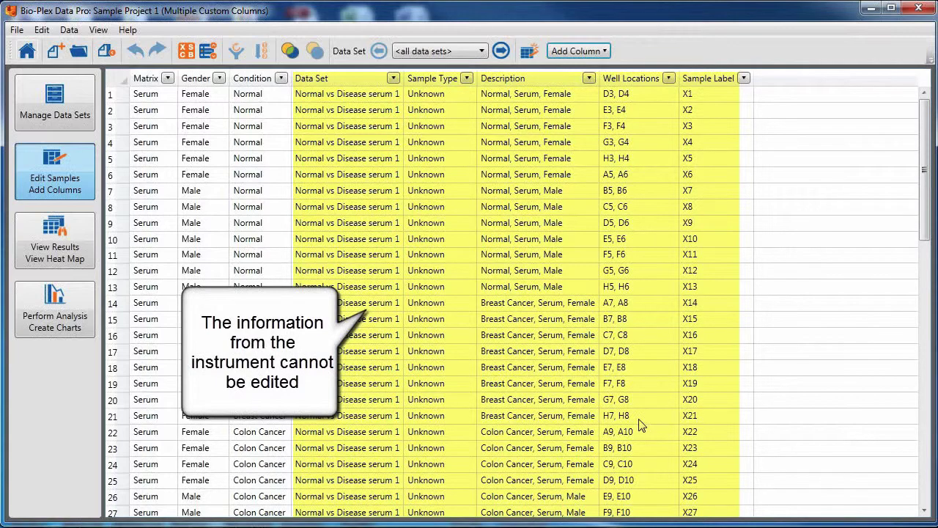
- Rewrite row 13's Condition cell so it still reads 'Normal', then scroll down the sample list
{"action": "left_click", "coordinate": [282, 292]}
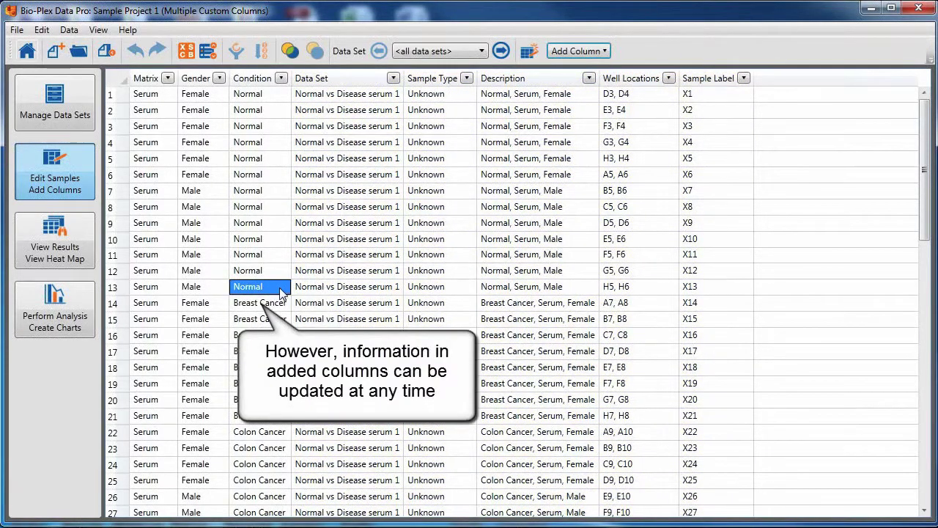
{"action": "left_click", "coordinate": [282, 292]}
{"action": "left_click_drag", "start_coordinate": [279, 290], "coordinate": [250, 290]}
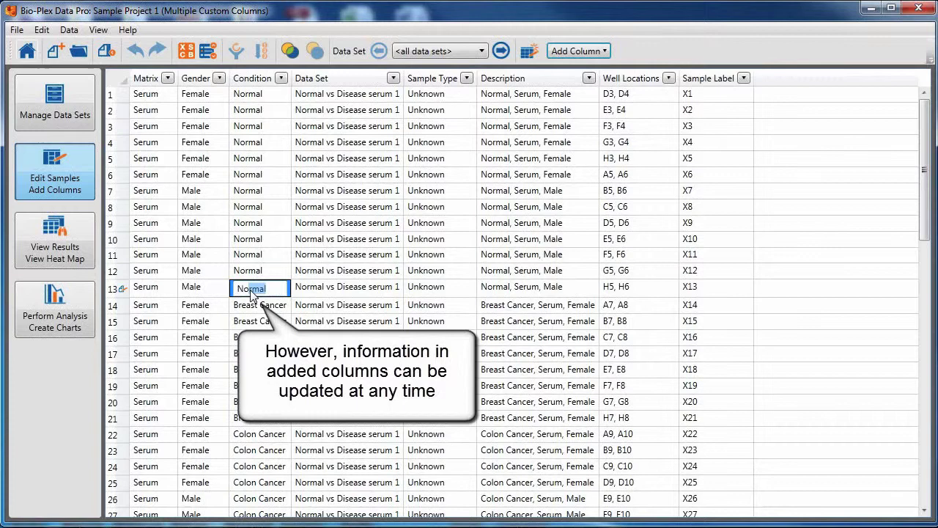
{"action": "key", "text": "Delete"}
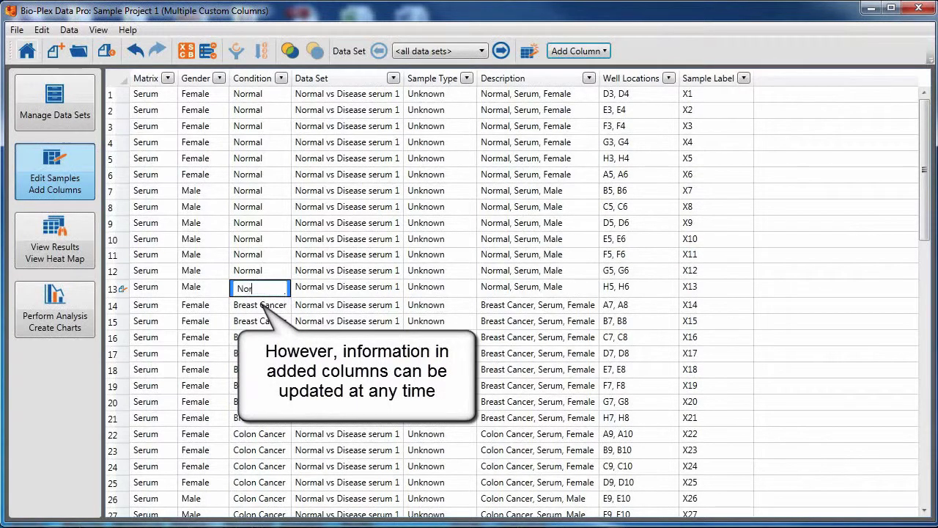
{"action": "left_click", "coordinate": [268, 307]}
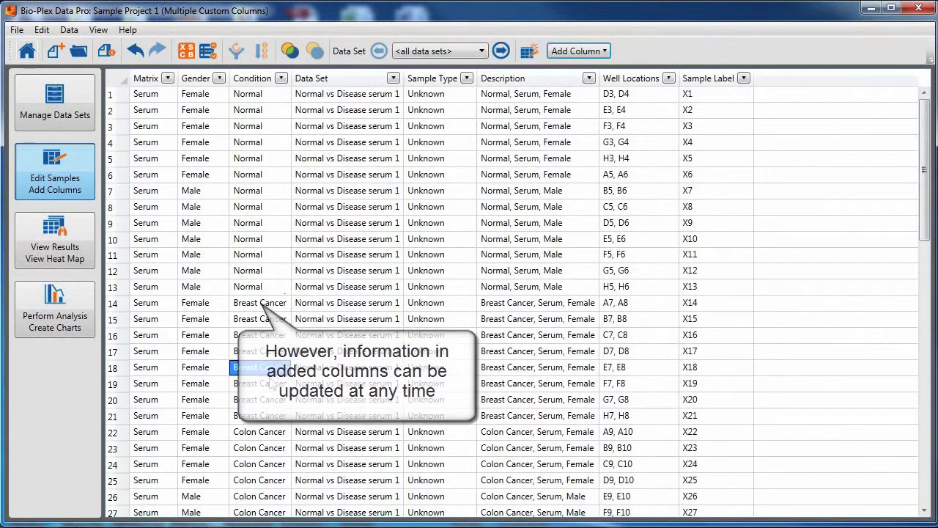
{"action": "left_click", "coordinate": [263, 366]}
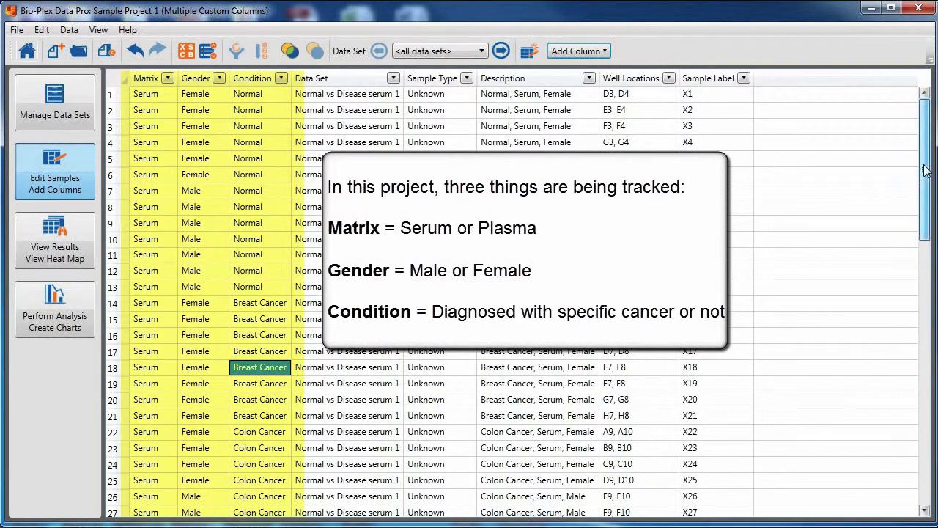
{"action": "left_click_drag", "start_coordinate": [925, 170], "coordinate": [932, 448]}
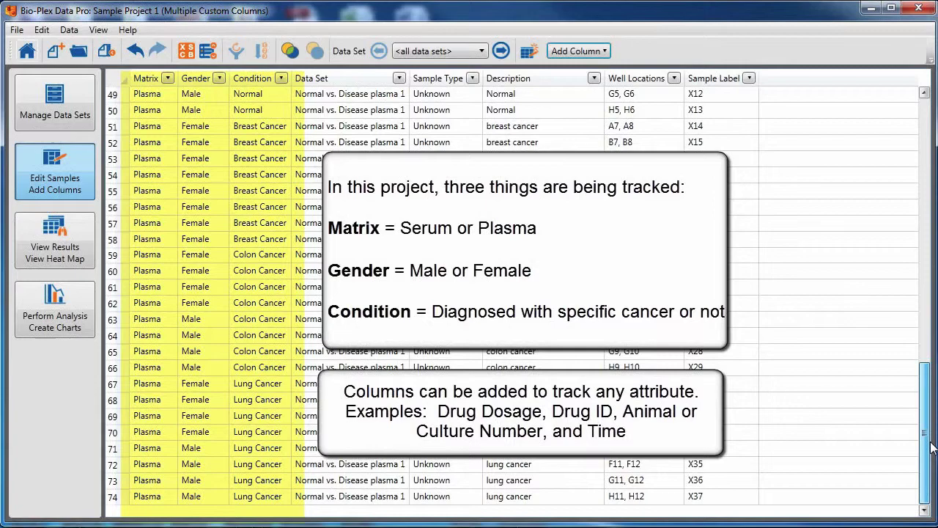
- Dot-plot all samples' observed concentrations and step through Hu FGF basic, Hu Follistatin and Hu G-CSF
{"action": "left_click", "coordinate": [79, 310]}
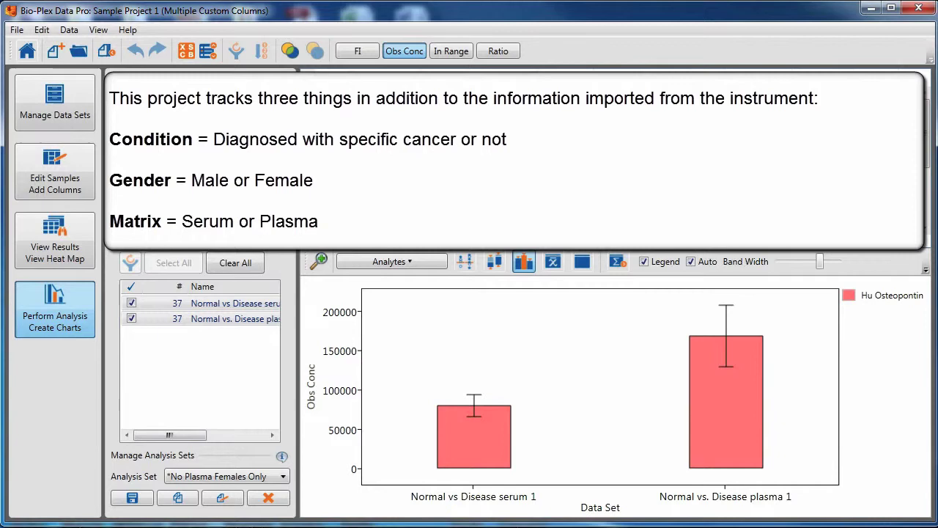
{"action": "left_click", "coordinate": [464, 264]}
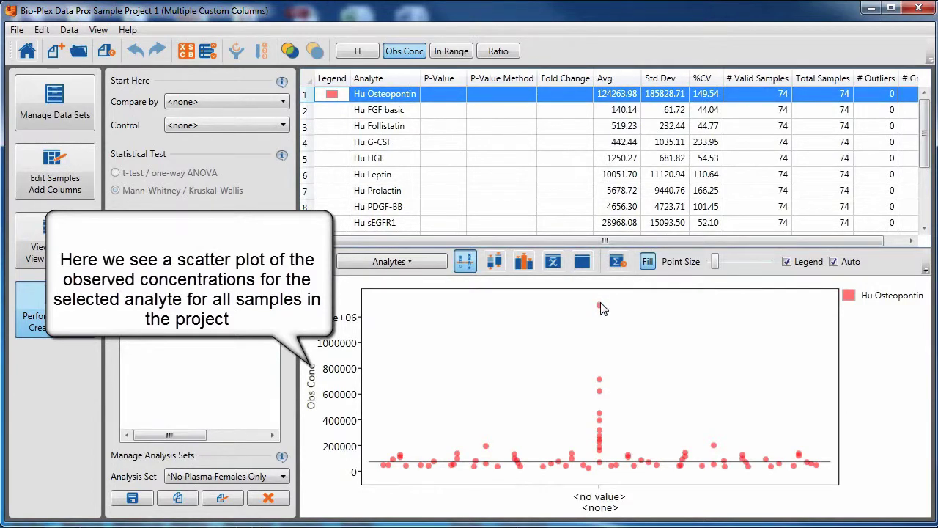
{"action": "mouse_move", "coordinate": [601, 309]}
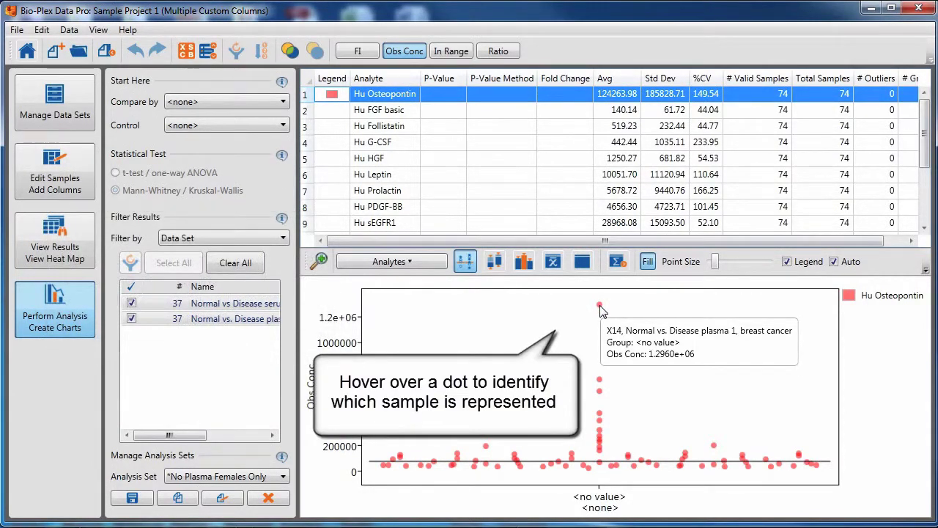
{"action": "mouse_move", "coordinate": [601, 382]}
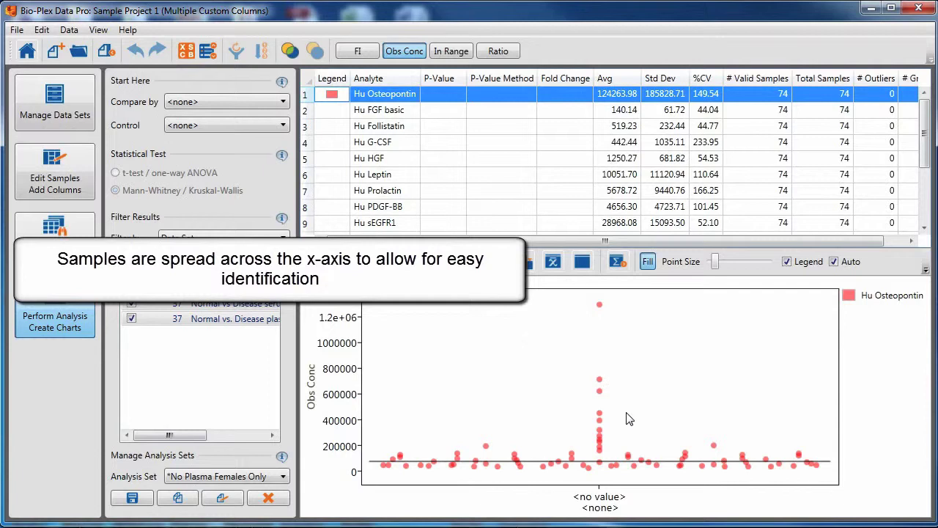
{"action": "left_click", "coordinate": [442, 111]}
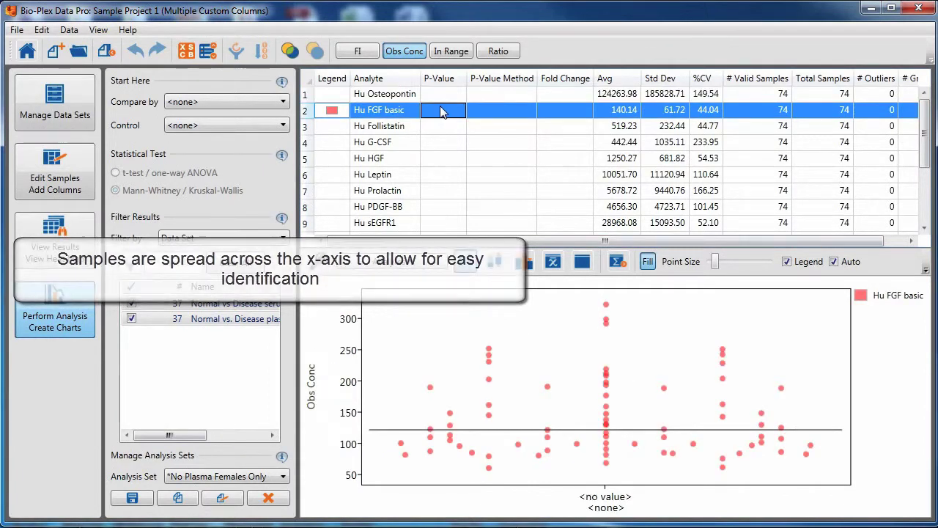
{"action": "left_click", "coordinate": [442, 127]}
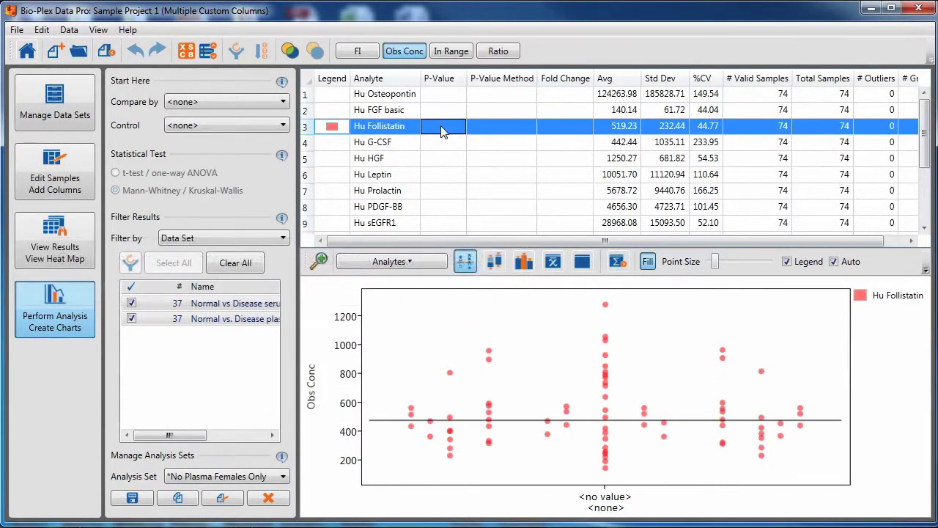
{"action": "left_click", "coordinate": [395, 147]}
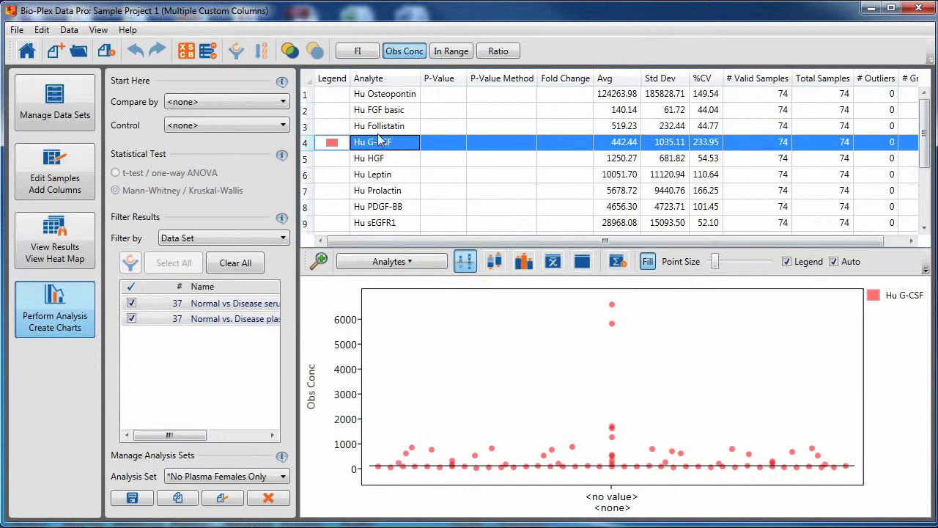
{"action": "left_click", "coordinate": [284, 104]}
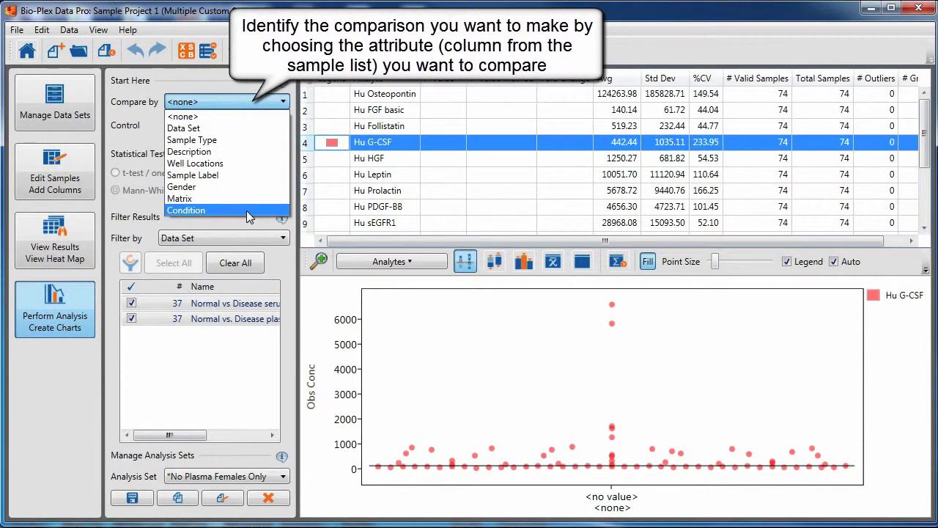
- Compare the samples by Gender, then by Matrix
{"action": "left_click", "coordinate": [246, 188]}
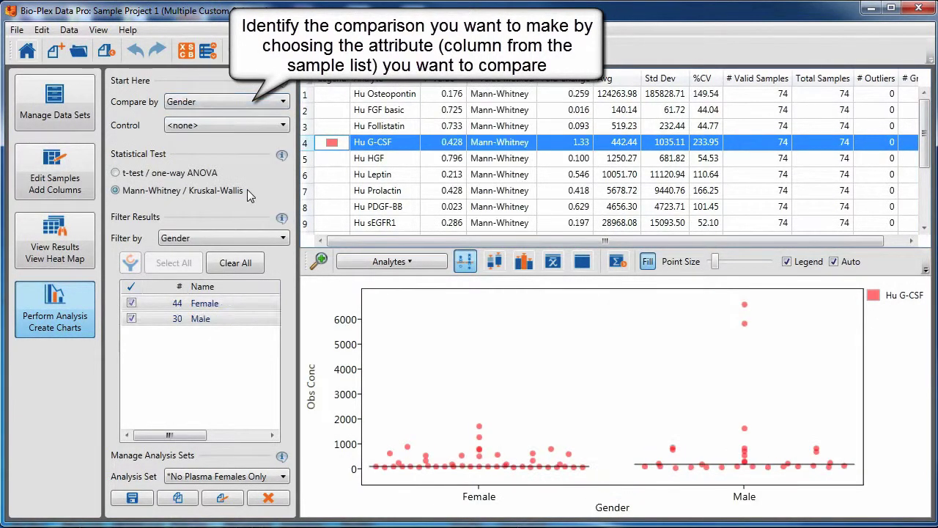
{"action": "left_click", "coordinate": [260, 102]}
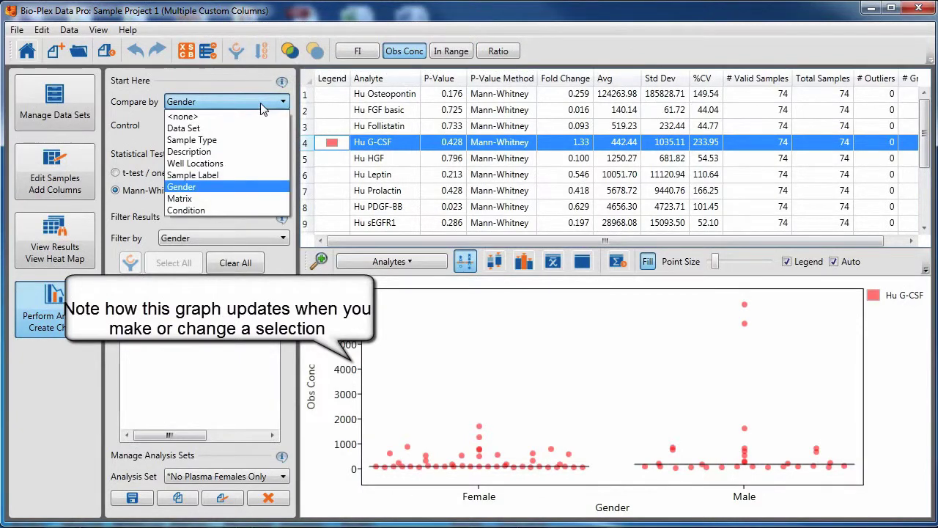
{"action": "left_click", "coordinate": [236, 201]}
- View the Hu Follistatin, Hu Osteopontin and Hu HGF charts, then compare by Condition
{"action": "left_click", "coordinate": [384, 127]}
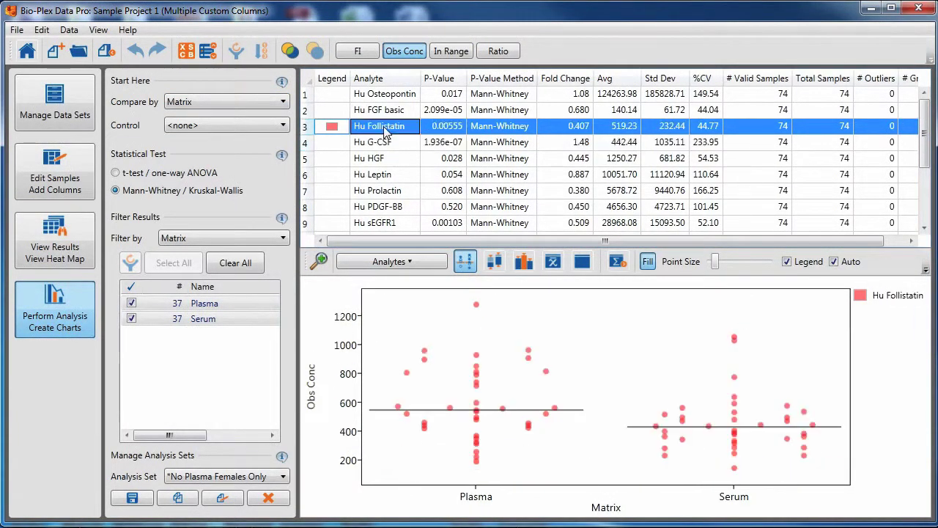
{"action": "left_click", "coordinate": [384, 99]}
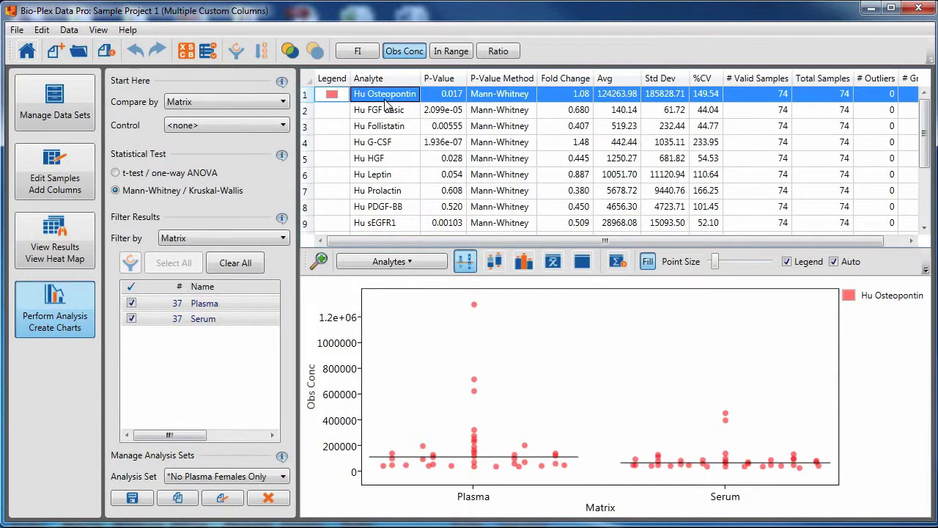
{"action": "left_click", "coordinate": [384, 160]}
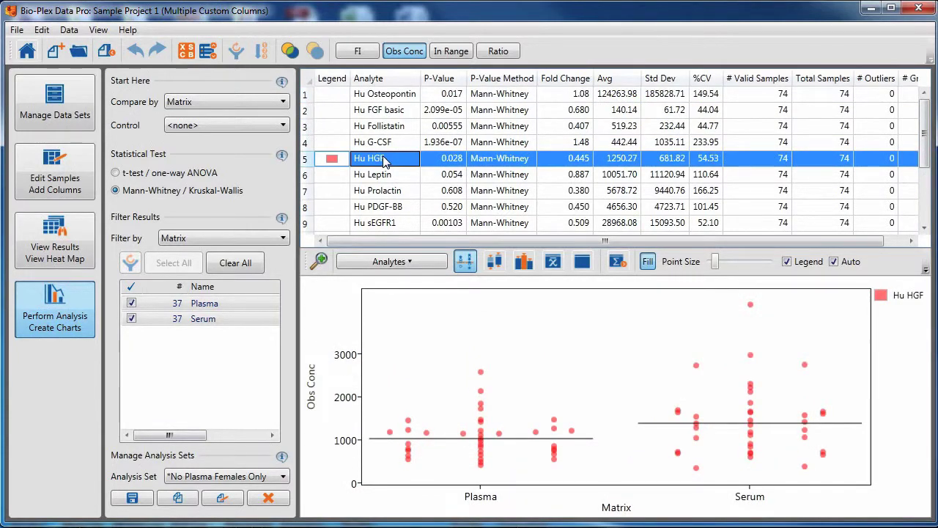
{"action": "left_click", "coordinate": [272, 106]}
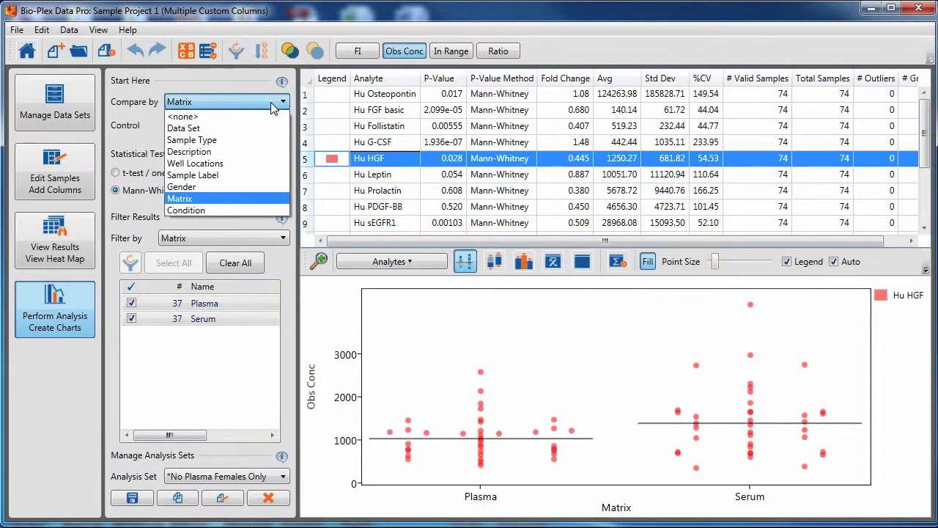
{"action": "left_click", "coordinate": [239, 208]}
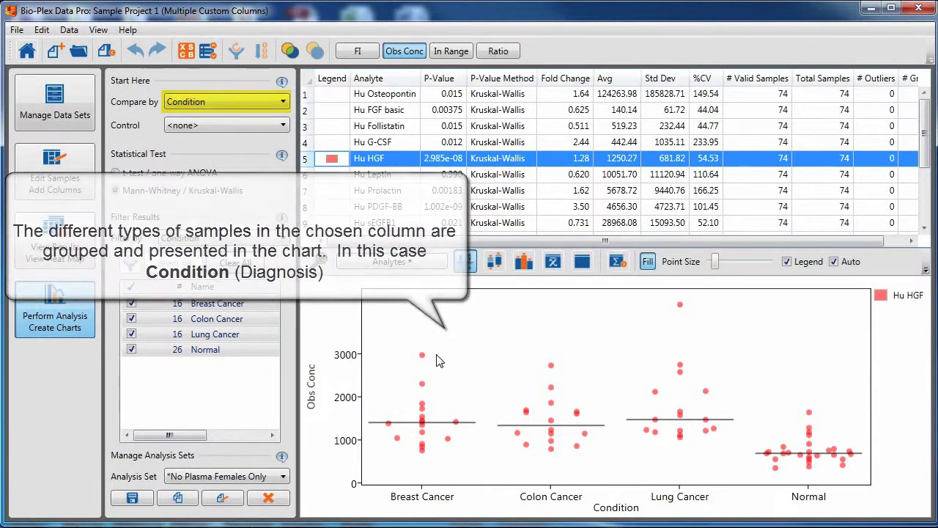
- Select Normal (26) in the Control dropdown to get pair-wise p-values versus Normal
{"action": "left_click", "coordinate": [282, 126]}
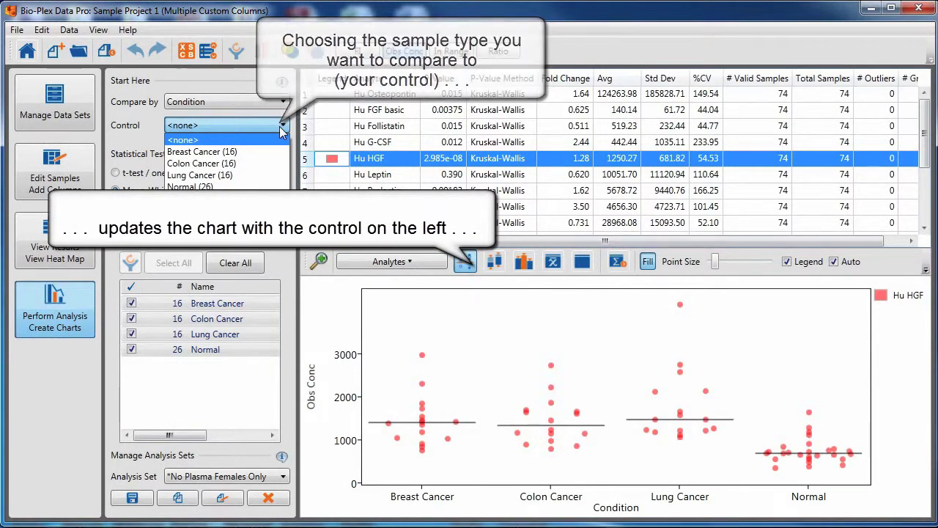
{"action": "left_click", "coordinate": [262, 187]}
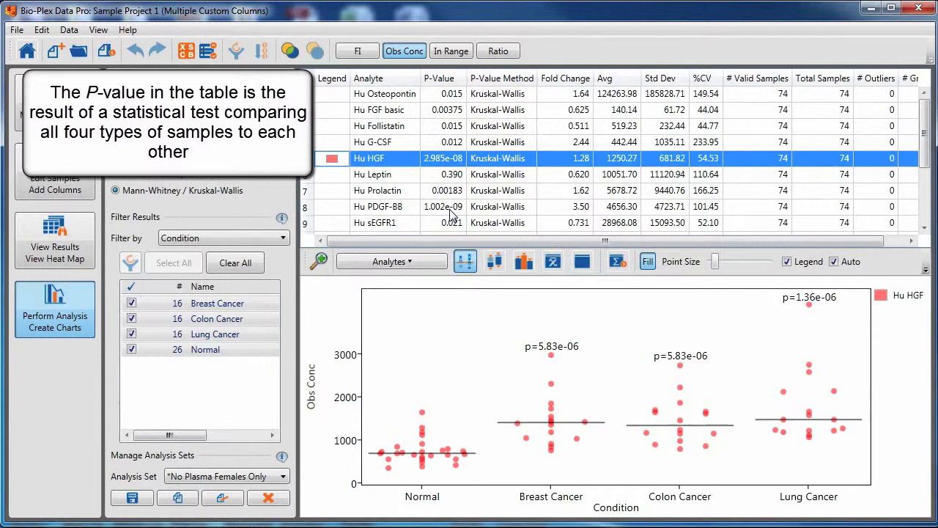
- Sort analytes by ascending P-value and review the Hu PDGF-BB, HGF, sVEGFR-1, sIL-6Ra and Prolactin charts
{"action": "left_click", "coordinate": [443, 78]}
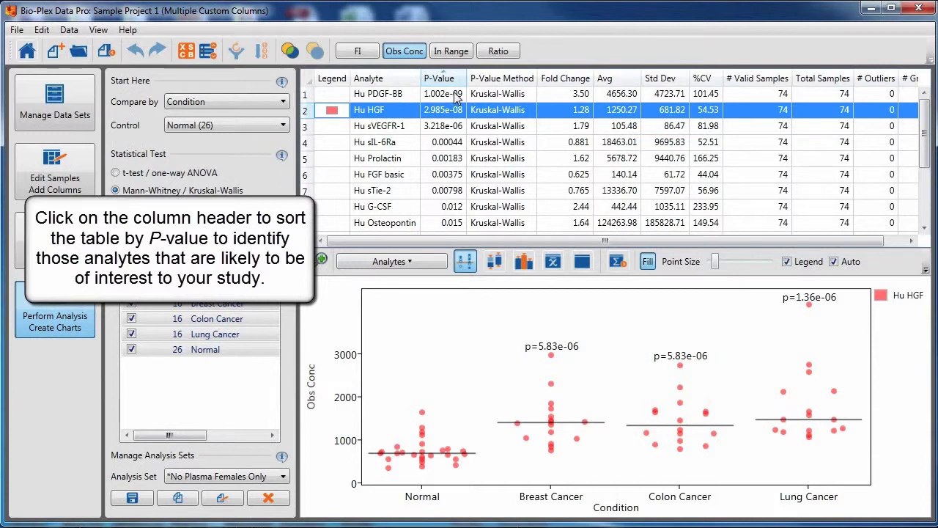
{"action": "left_click", "coordinate": [455, 95]}
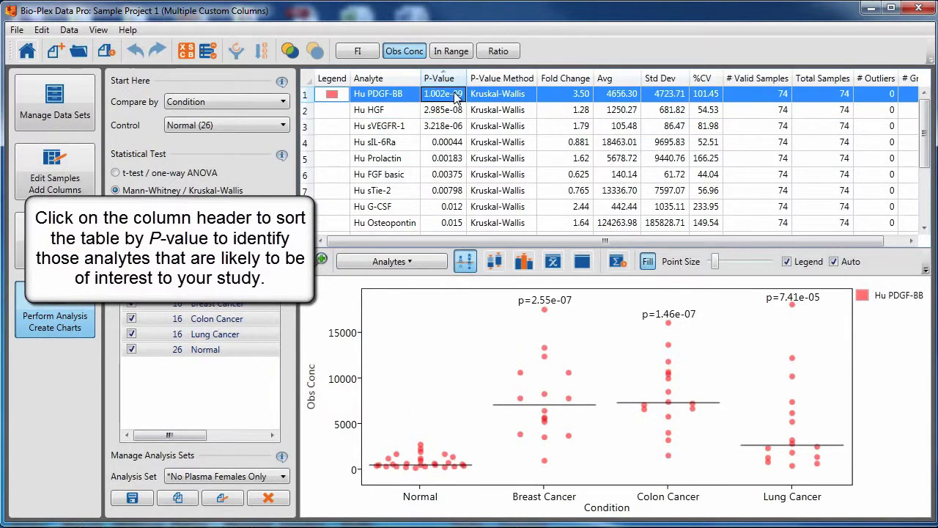
{"action": "left_click", "coordinate": [456, 111]}
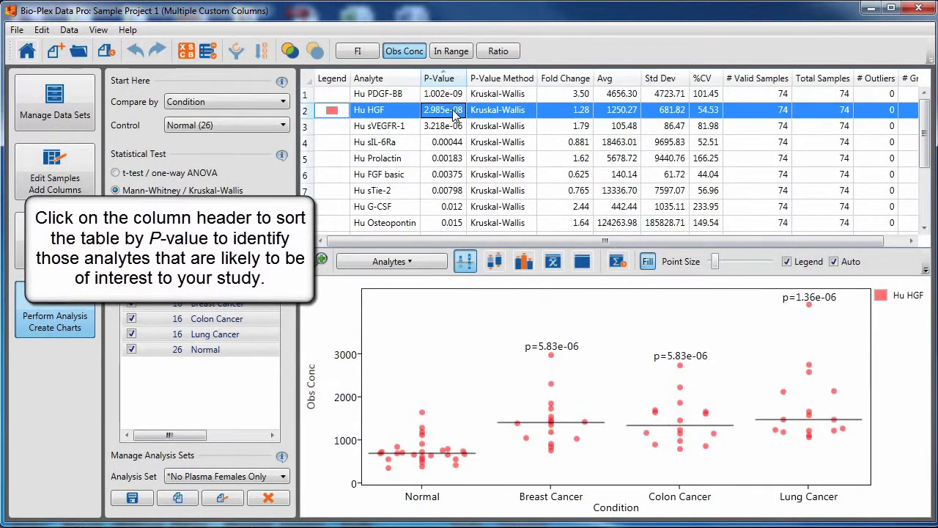
{"action": "left_click", "coordinate": [457, 128]}
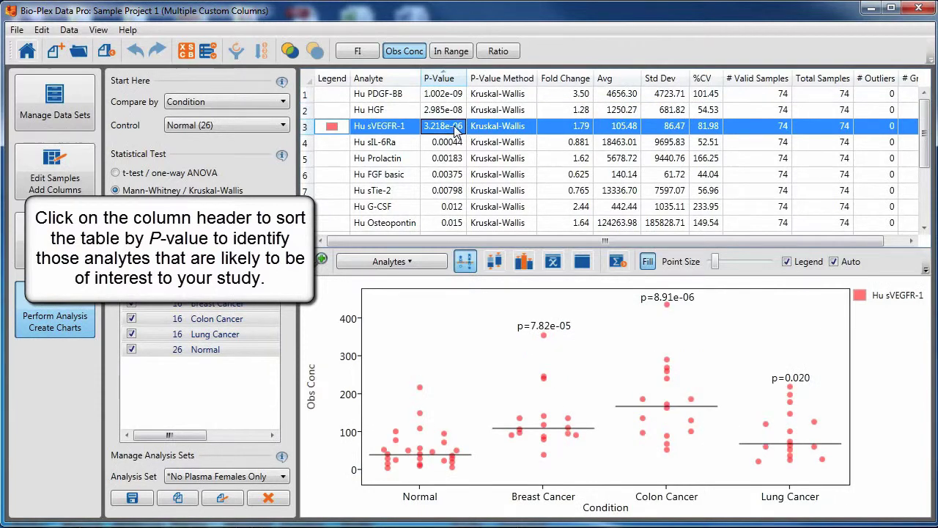
{"action": "left_click", "coordinate": [456, 144]}
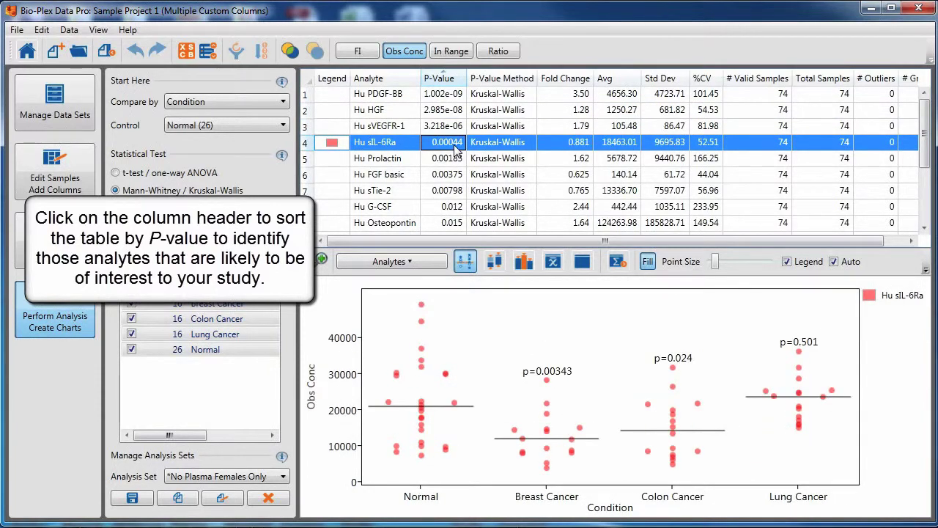
{"action": "left_click", "coordinate": [456, 159]}
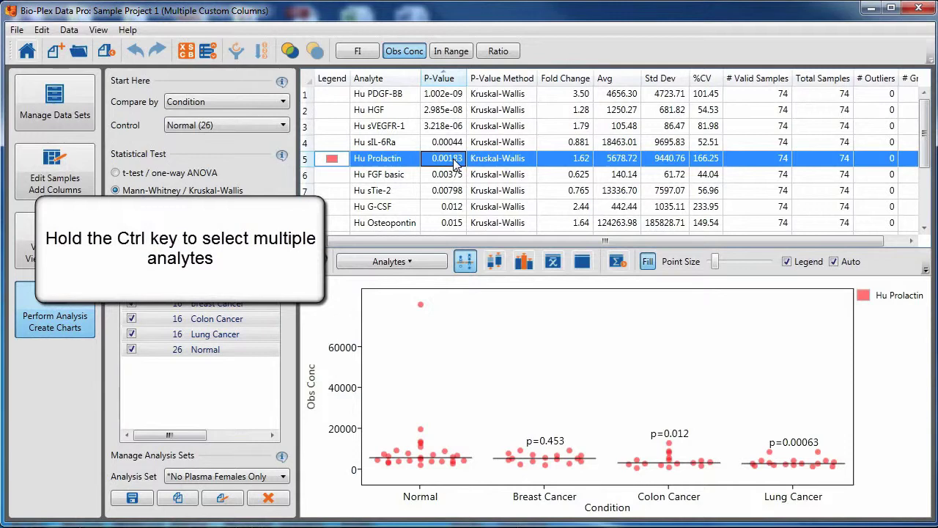
{"action": "left_click", "coordinate": [449, 98], "text": "ctrl"}
{"action": "left_click", "coordinate": [448, 110], "text": "ctrl"}
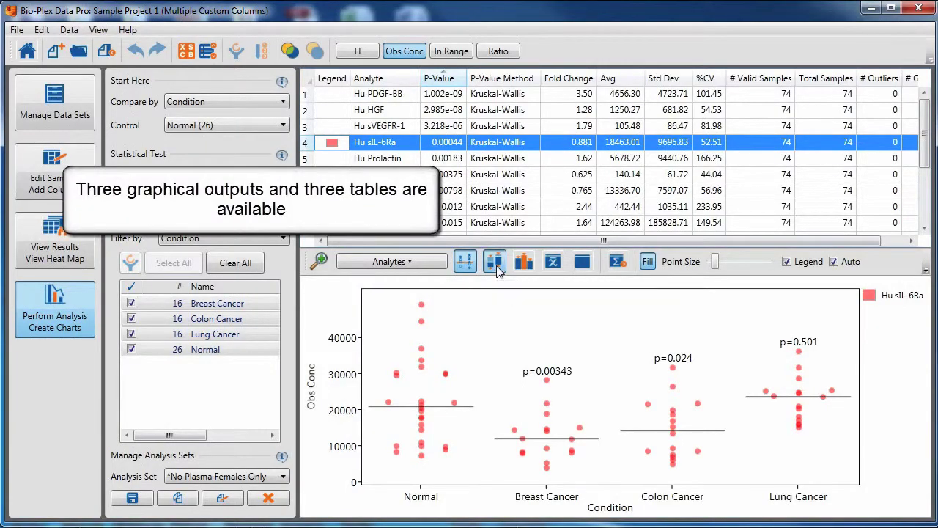
- Try box plot, bar graph and table views, then dot-plot sIL-6Ra through sTie-2 by condition
{"action": "left_click", "coordinate": [497, 265]}
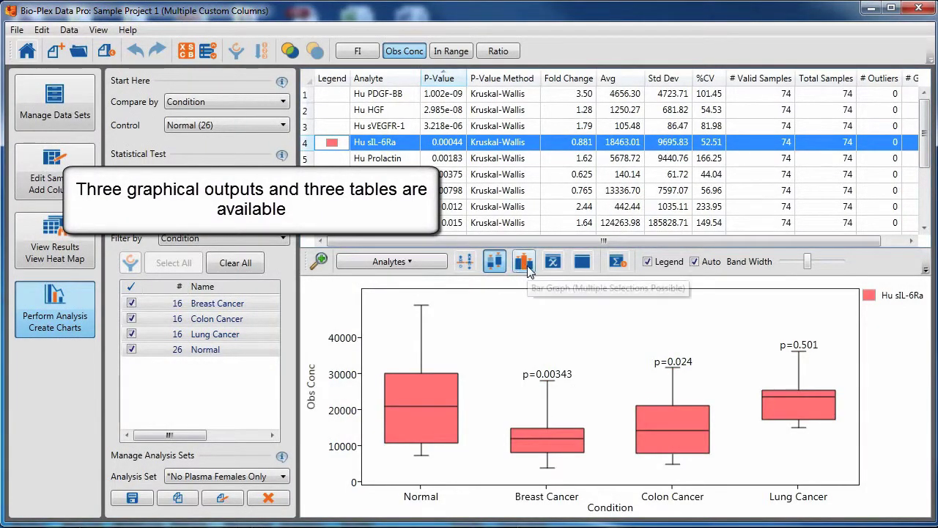
{"action": "left_click", "coordinate": [523, 263]}
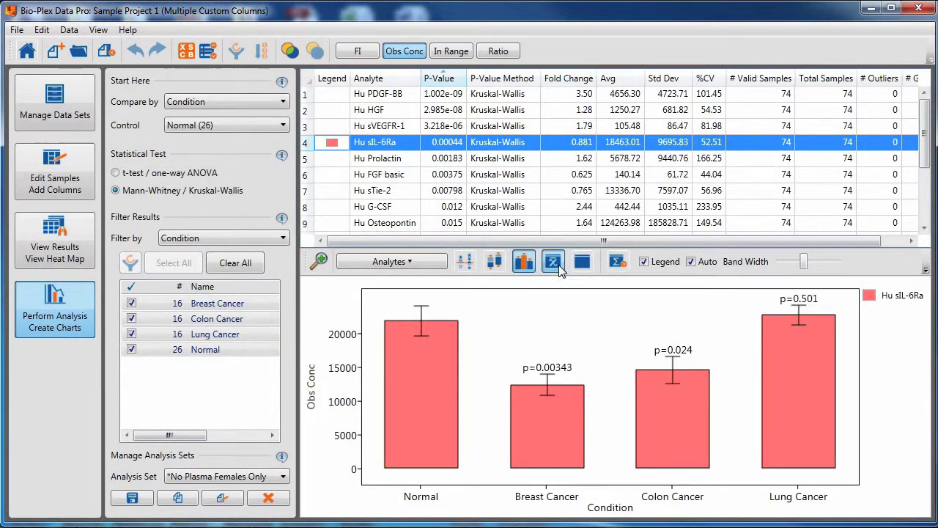
{"action": "left_click", "coordinate": [552, 262]}
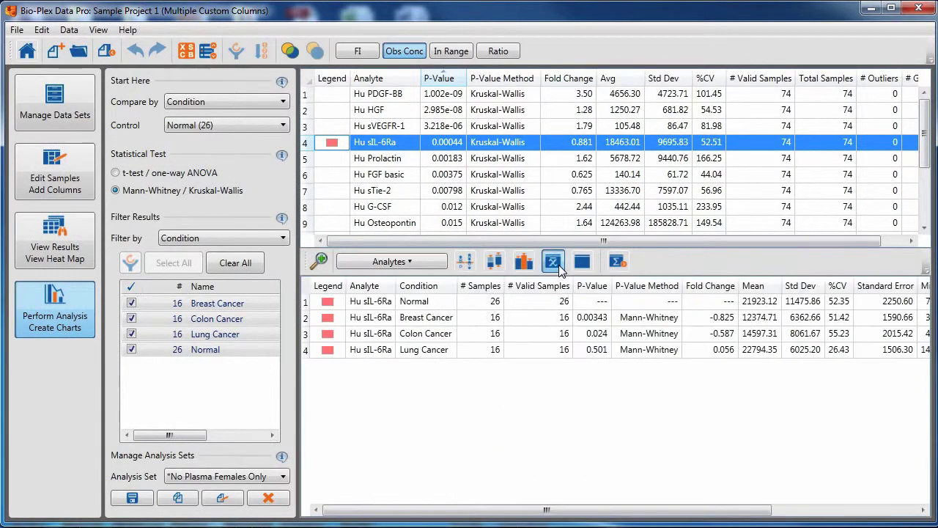
{"action": "left_click", "coordinate": [333, 191], "text": "shift"}
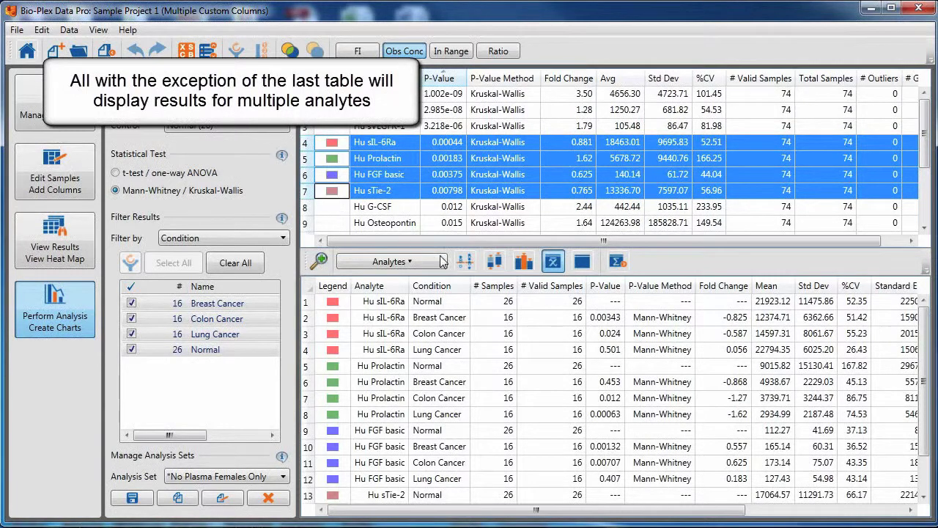
{"action": "left_click", "coordinate": [464, 262]}
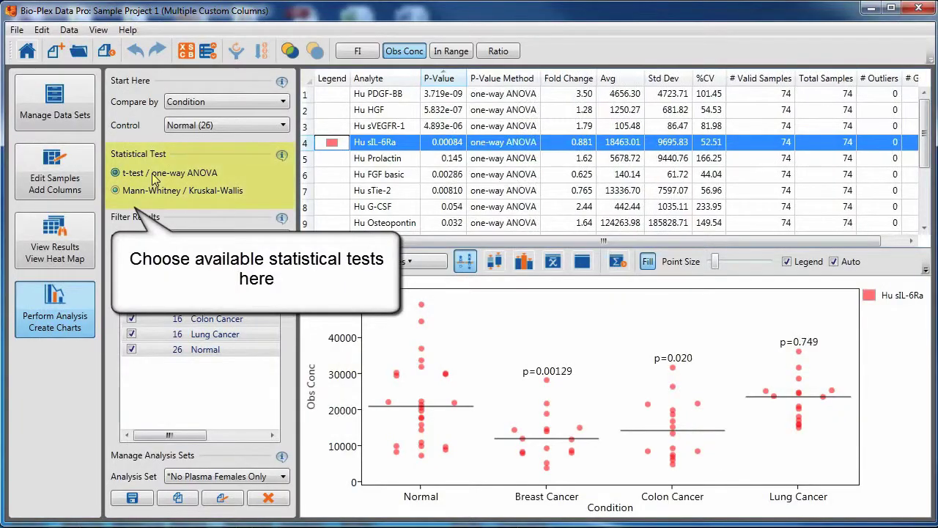
- Show the summary statistics table and switch the test to Mann-Whitney / Kruskal-Wallis
{"action": "left_click", "coordinate": [554, 263]}
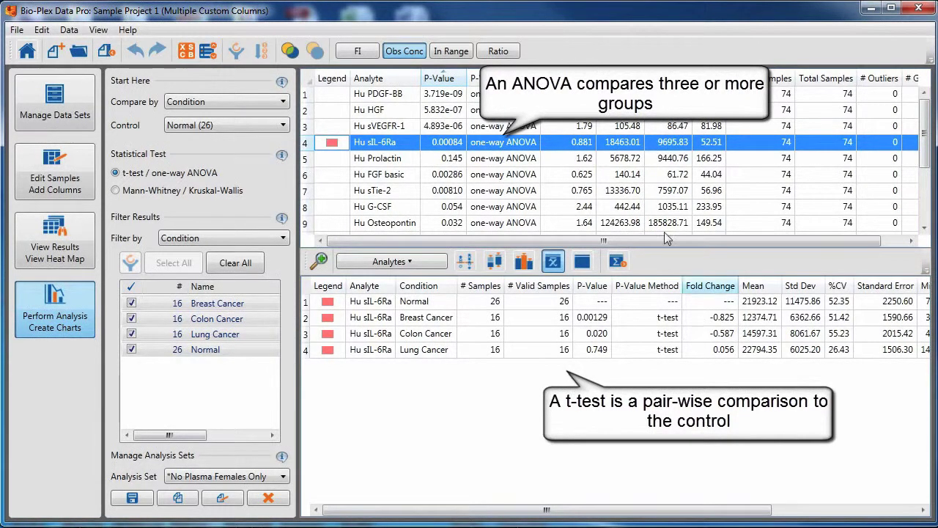
{"action": "left_click", "coordinate": [153, 192]}
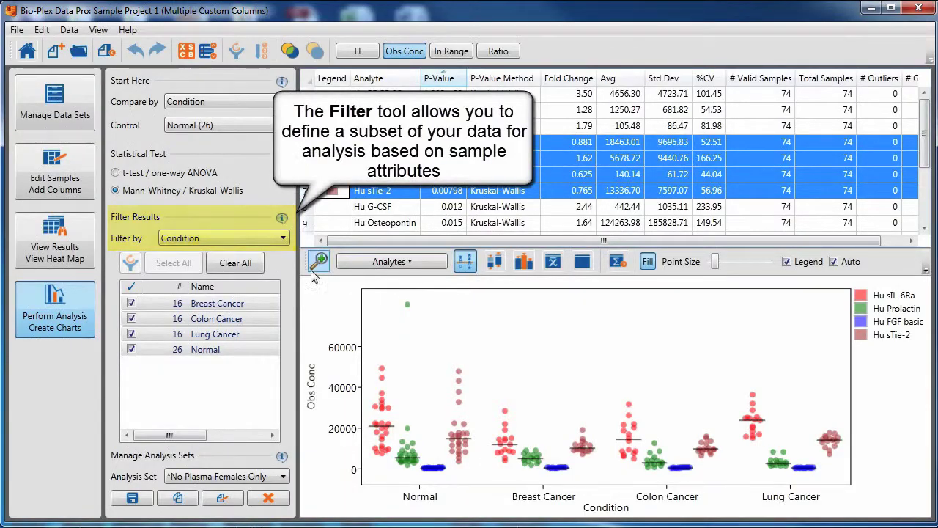
- Filter samples by Matrix and uncheck Serum, leaving the 37 plasma samples
{"action": "left_click", "coordinate": [278, 239]}
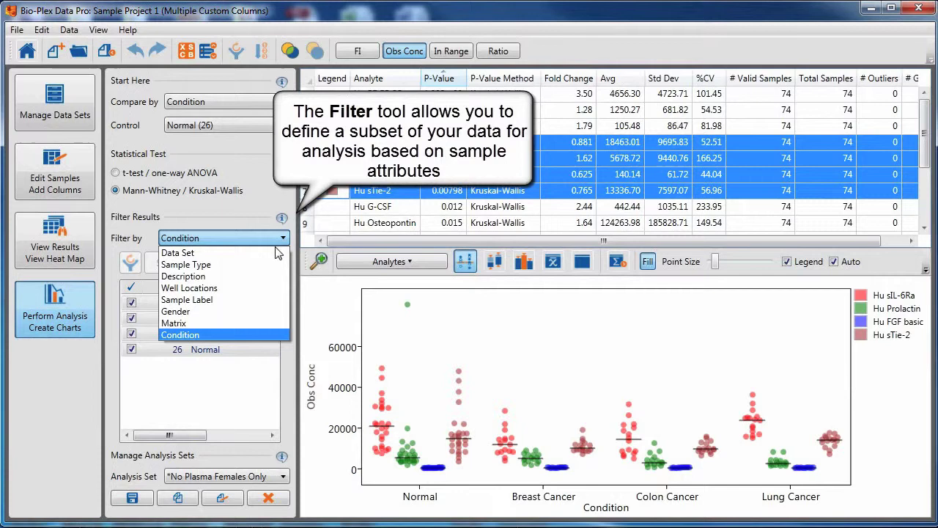
{"action": "left_click", "coordinate": [258, 329]}
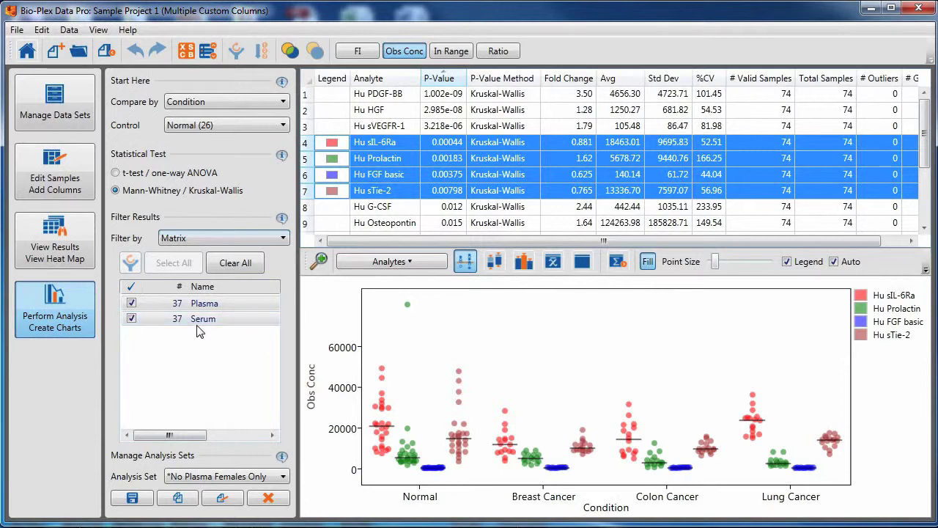
{"action": "left_click", "coordinate": [131, 319]}
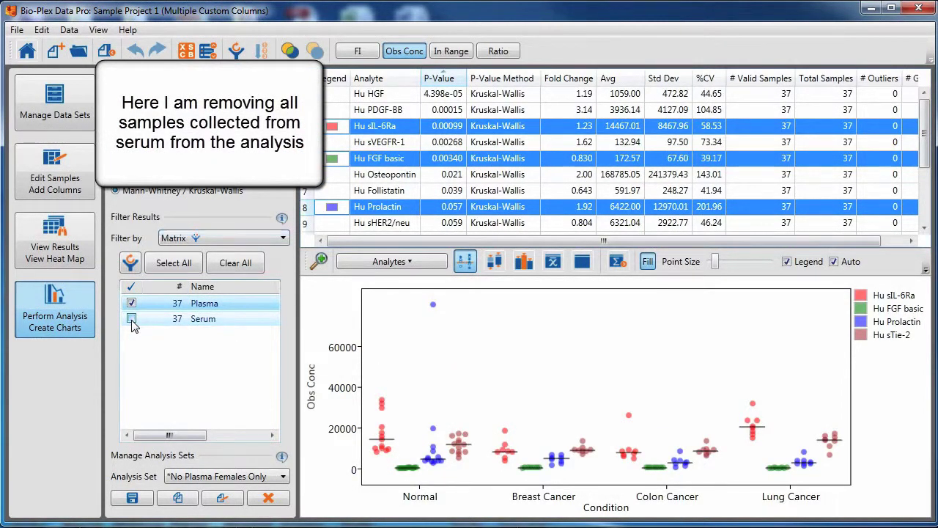
{"action": "left_click", "coordinate": [255, 241]}
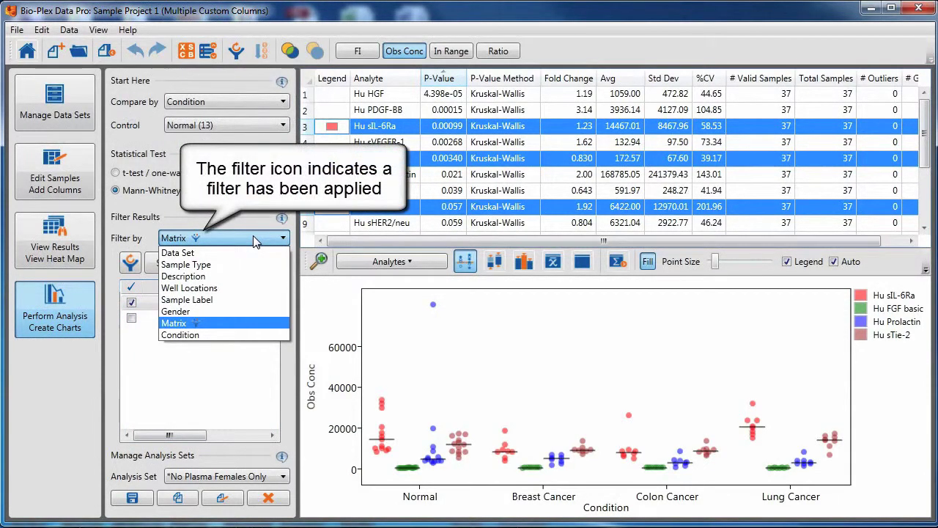
- Filter by Gender and uncheck Male, then confirm the Matrix filter is still applied
{"action": "left_click", "coordinate": [209, 317]}
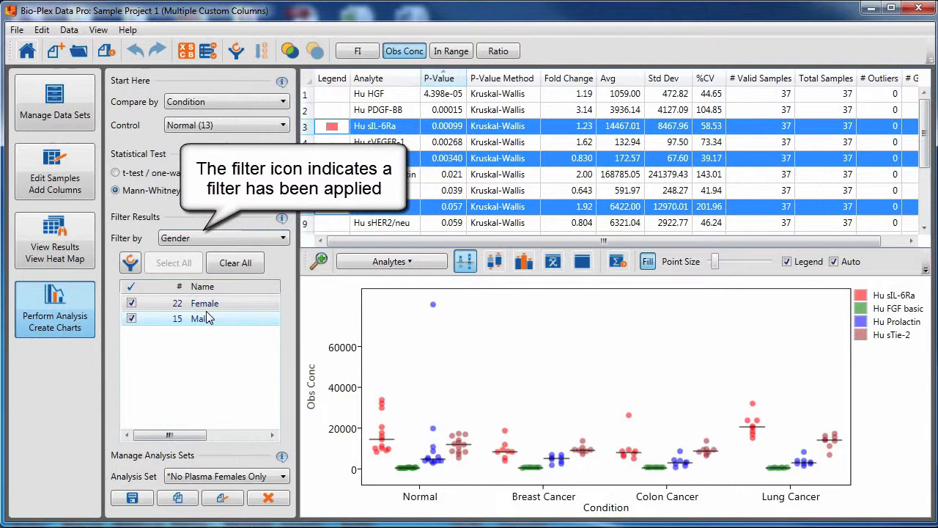
{"action": "left_click", "coordinate": [131, 319]}
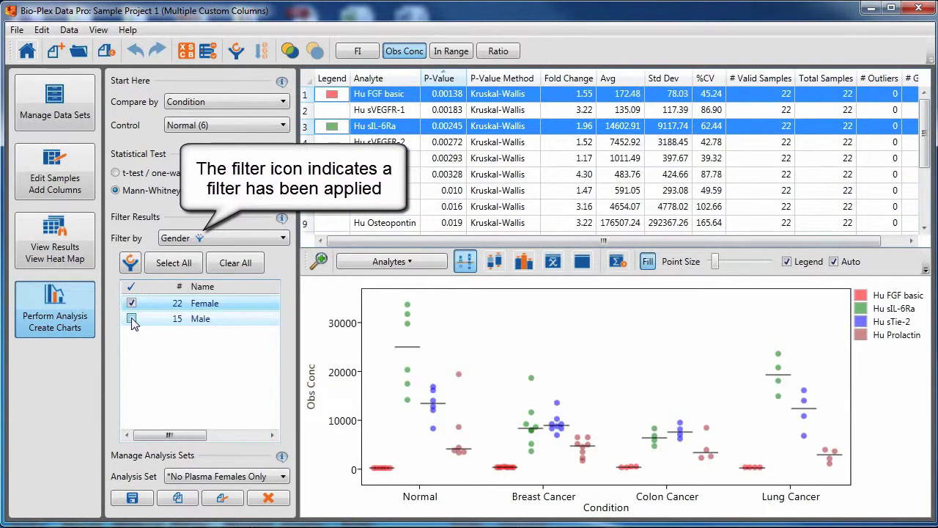
{"action": "left_click", "coordinate": [260, 242]}
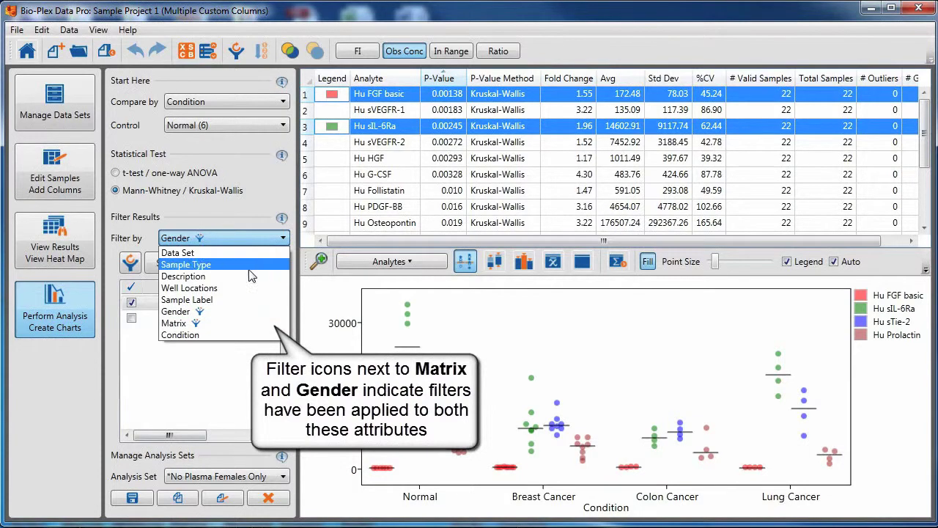
{"action": "left_click", "coordinate": [222, 326]}
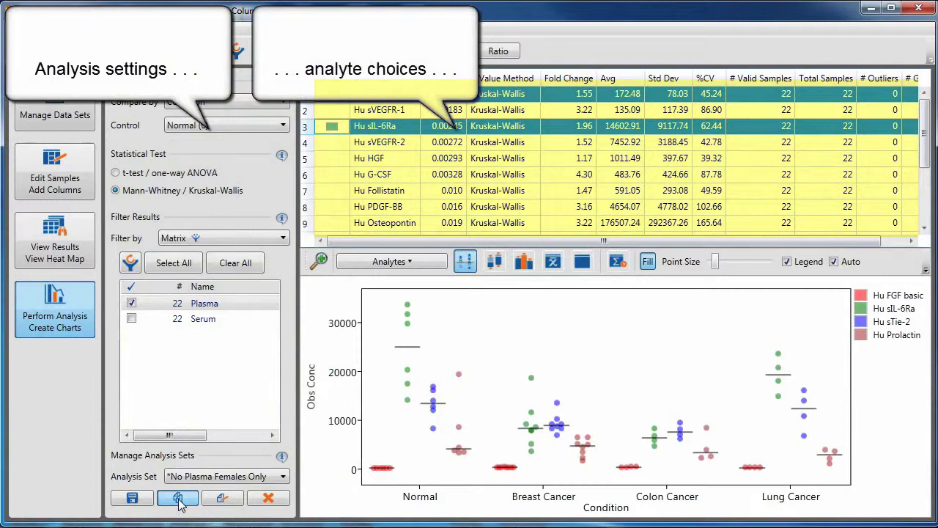
- Save a copy of the analysis set named 'Plasma Females Only FGF and 6Ra'
{"action": "left_click", "coordinate": [178, 500]}
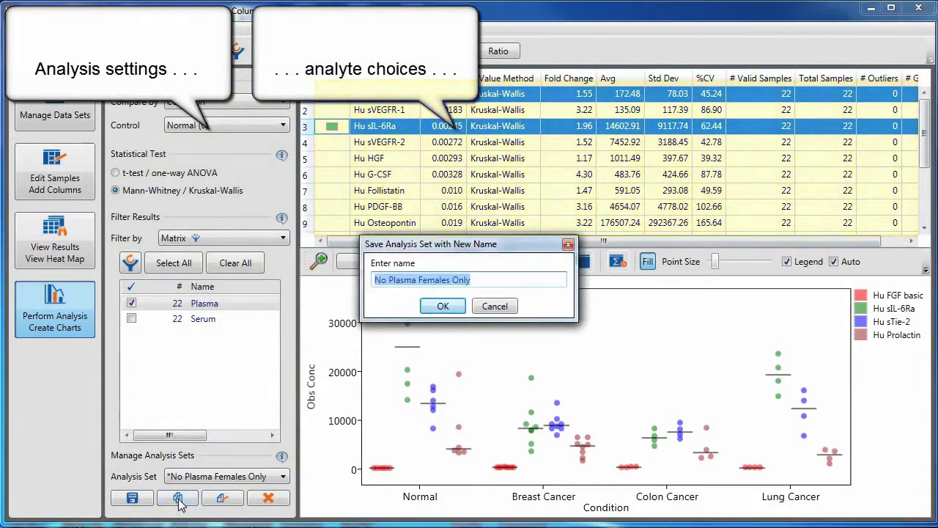
{"action": "left_click", "coordinate": [396, 286]}
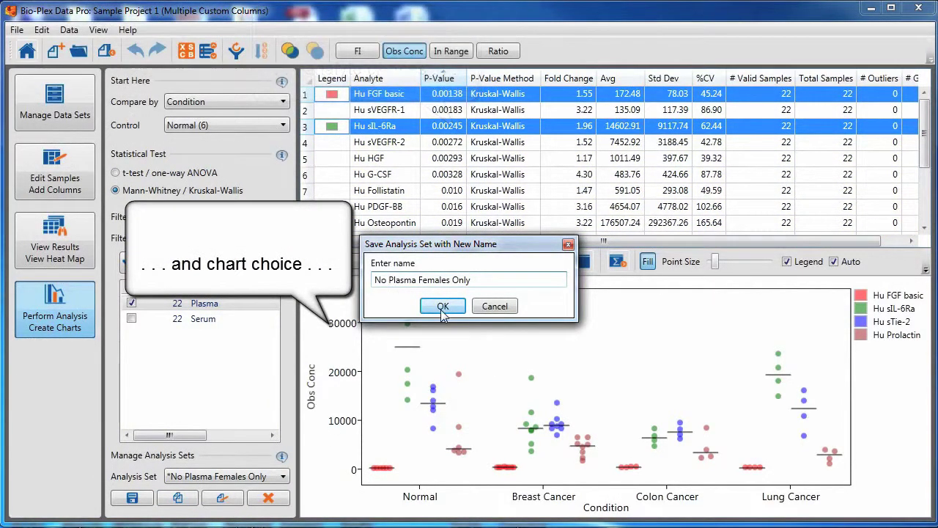
{"action": "key", "text": "BackSpace"}
{"action": "key", "text": "BackSpace"}
{"action": "key", "text": "BackSpace"}
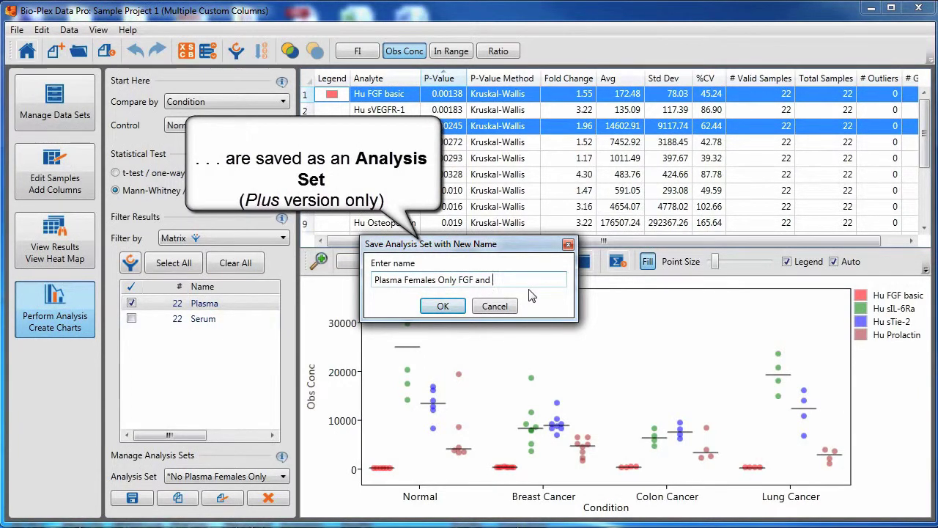
{"action": "type", "text": "Ra"}
{"action": "left_click", "coordinate": [443, 306]}
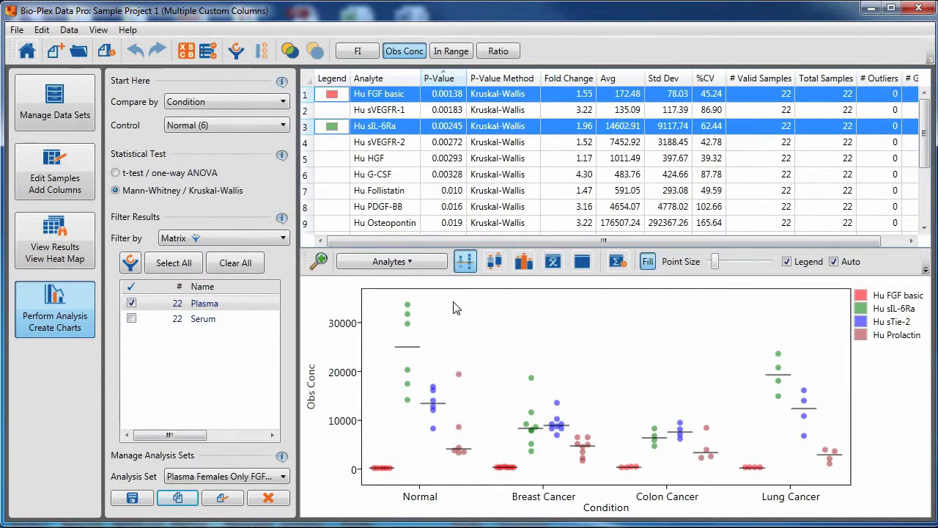
- Recall the No Plasma Females Only, then the Females/Plasma - BC Only saved analysis sets
{"action": "left_click_drag", "start_coordinate": [935, 151], "coordinate": [933, 199]}
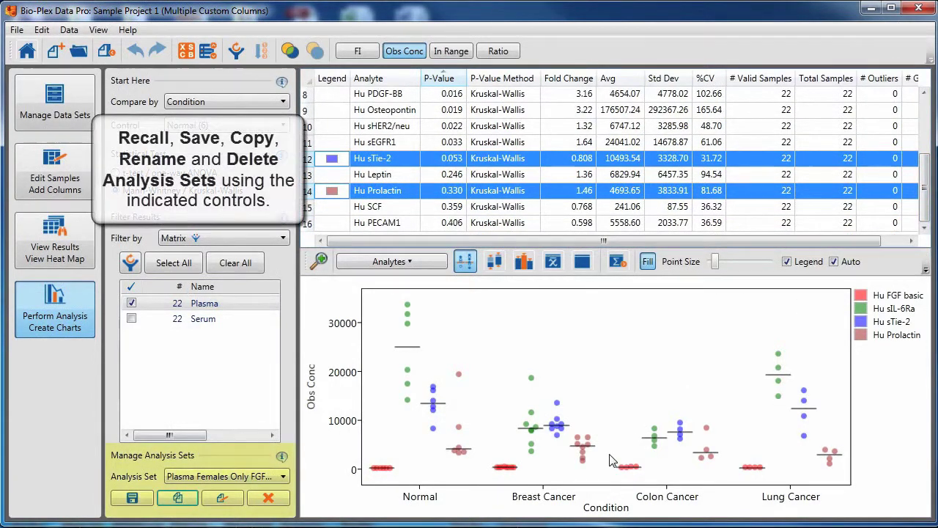
{"action": "left_click", "coordinate": [285, 476]}
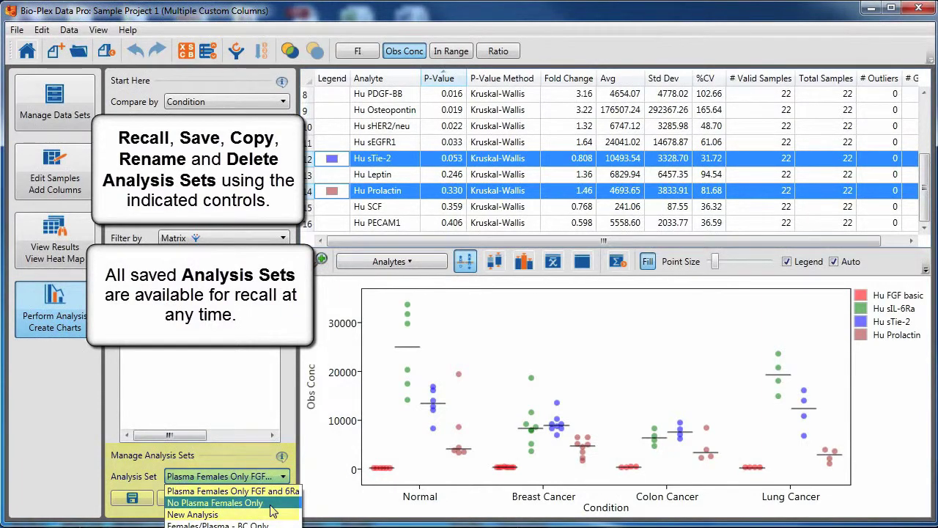
{"action": "left_click", "coordinate": [271, 505]}
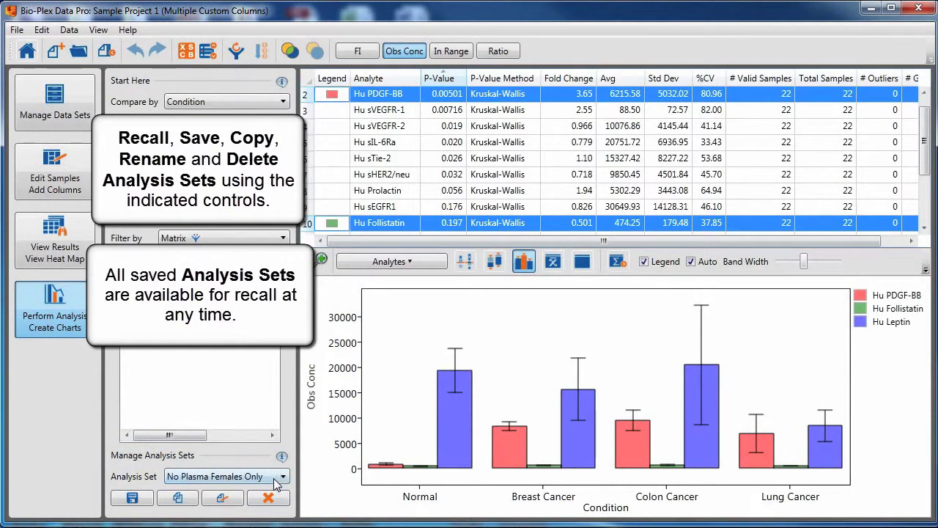
{"action": "left_click", "coordinate": [280, 478]}
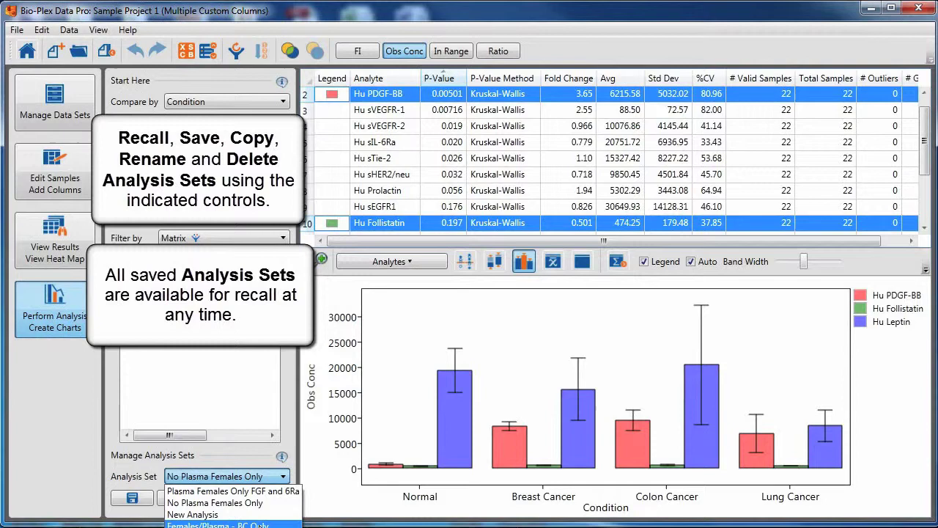
{"action": "left_click", "coordinate": [259, 524]}
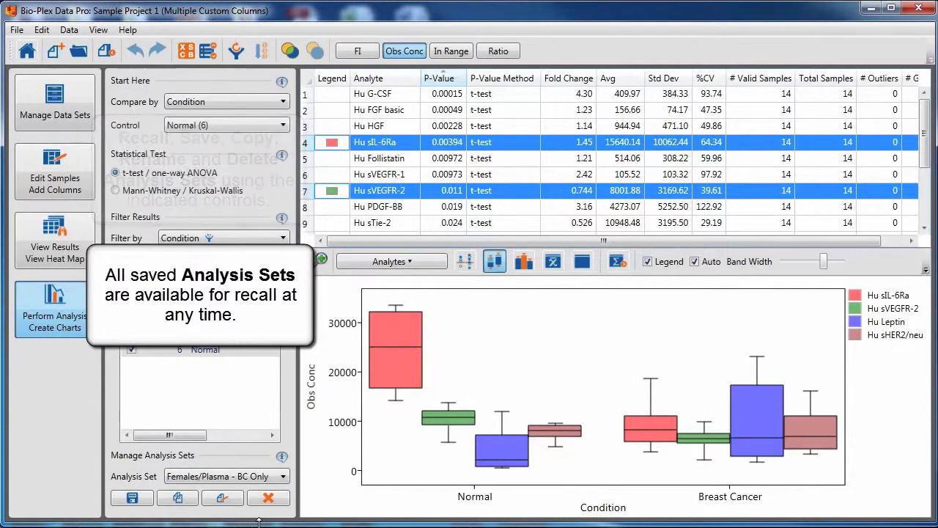
{"action": "left_click", "coordinate": [280, 478]}
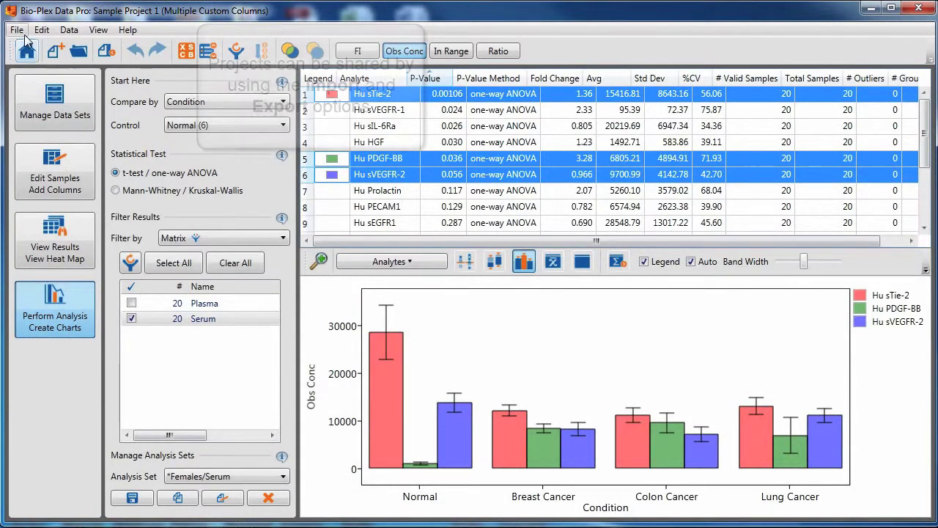
- Start exporting the project from the File menu, then cancel the export
{"action": "left_click", "coordinate": [22, 33]}
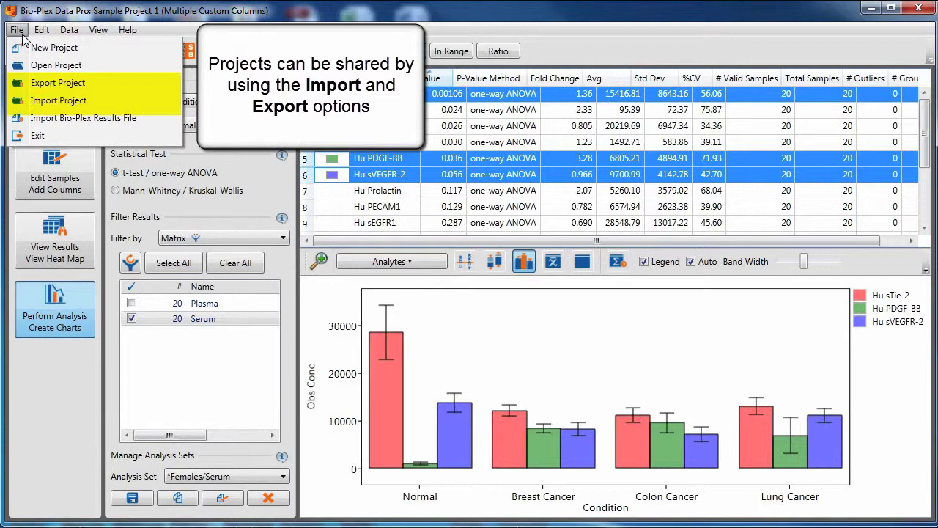
{"action": "left_click", "coordinate": [41, 83]}
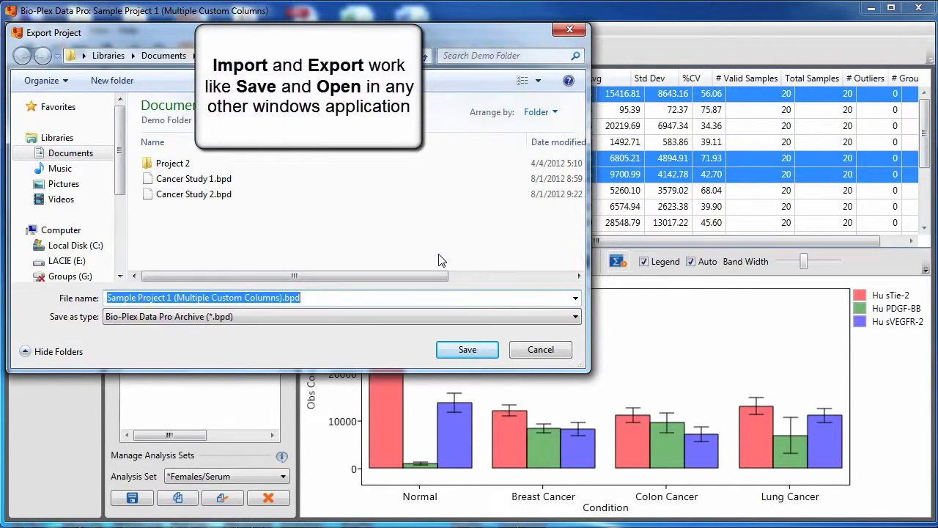
{"action": "left_click", "coordinate": [535, 350]}
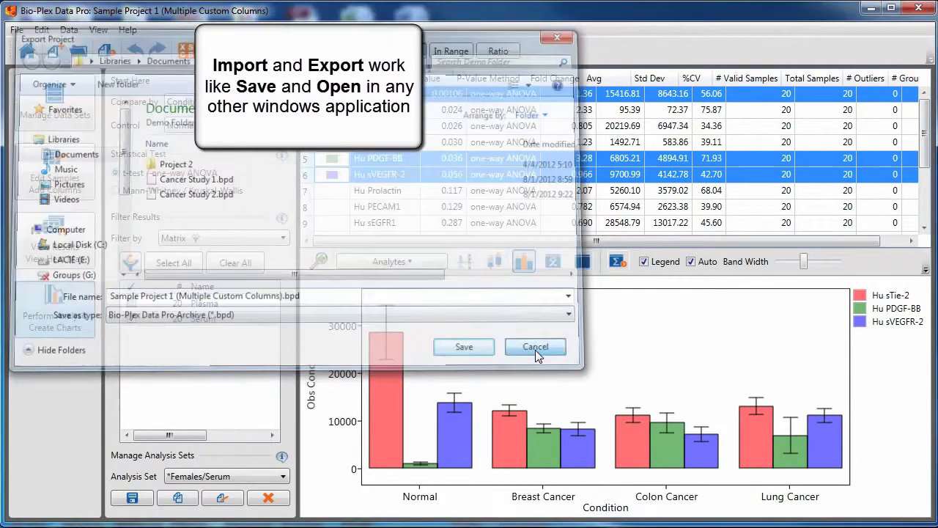
{"action": "left_click", "coordinate": [16, 30]}
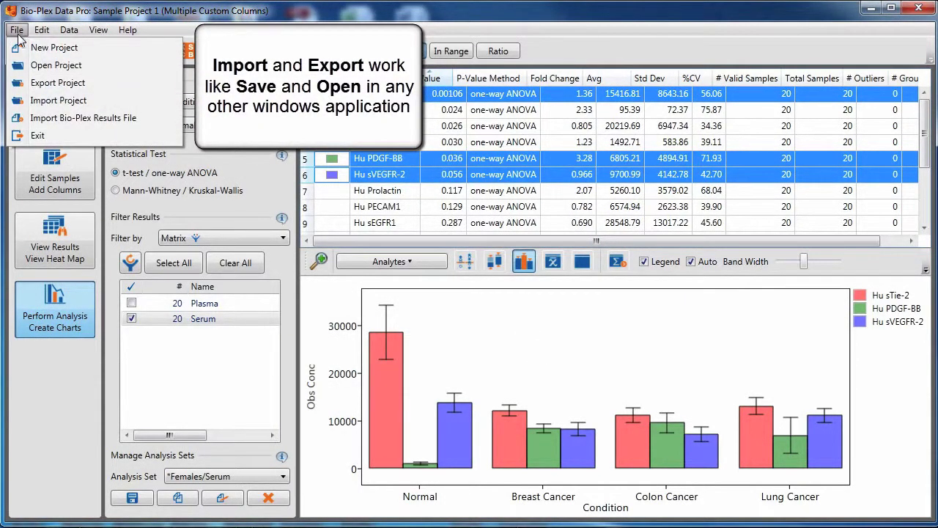
- Import Cancer Study 2.bpd as a new study renamed with 'New Study From'
{"action": "left_click", "coordinate": [58, 101]}
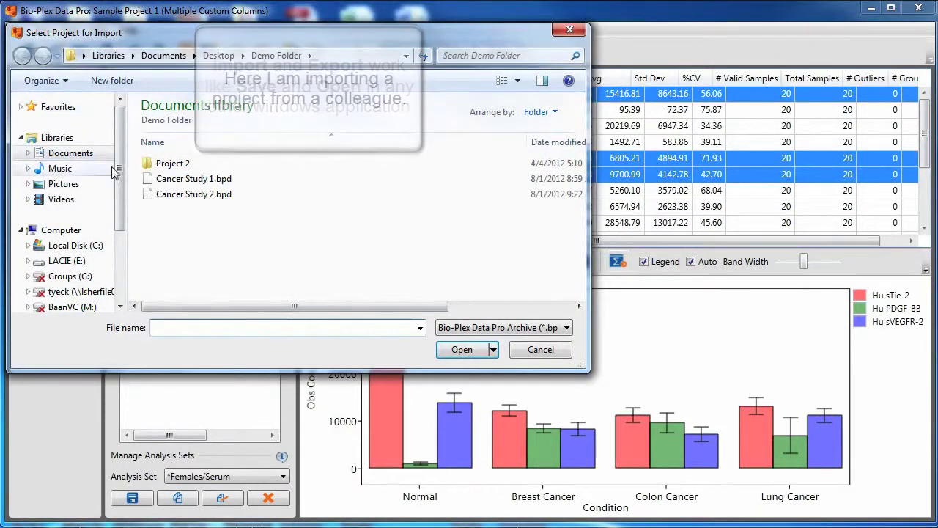
{"action": "left_click", "coordinate": [164, 199]}
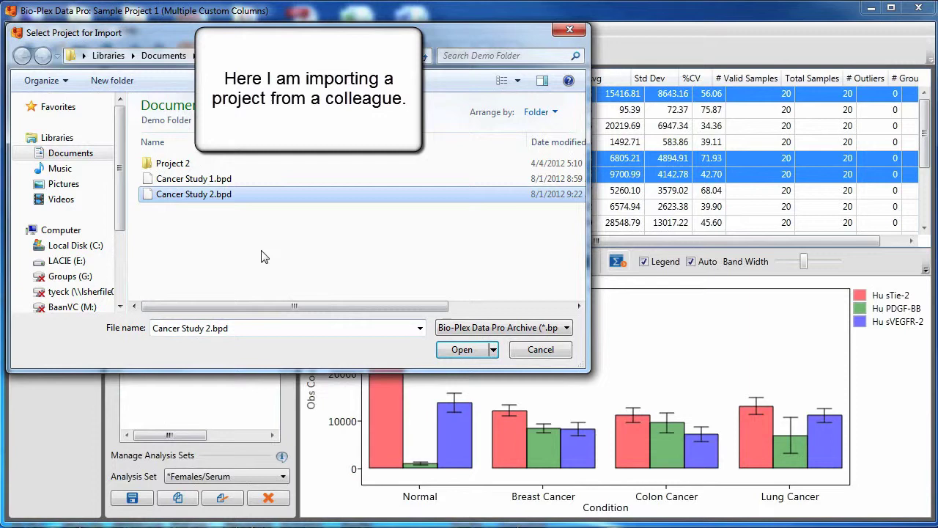
{"action": "left_click", "coordinate": [465, 352]}
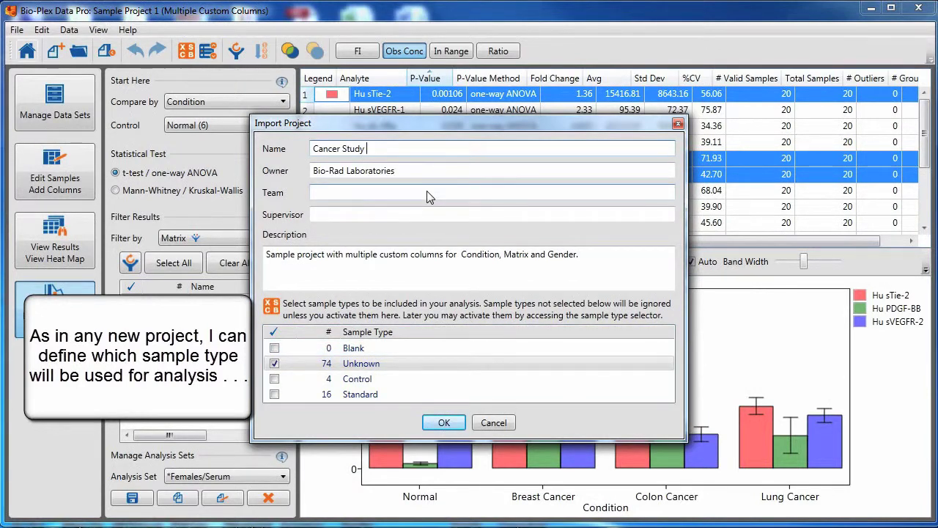
{"action": "key", "text": "BackSpace"}
{"action": "key", "text": "BackSpace"}
{"action": "key", "text": "BackSpace"}
{"action": "key", "text": "BackSpace"}
{"action": "key", "text": "BackSpace"}
{"action": "key", "text": "BackSpace"}
{"action": "key", "text": "BackSpace"}
{"action": "key", "text": "BackSpace"}
{"action": "key", "text": "BackSpace"}
{"action": "key", "text": "BackSpace"}
{"action": "key", "text": "BackSpace"}
{"action": "key", "text": "BackSpace"}
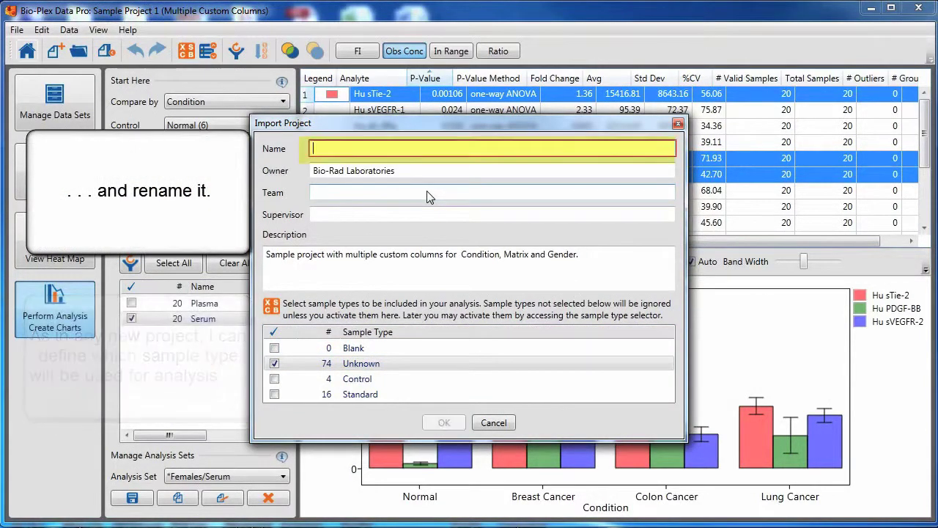
{"action": "type", "text": "New Study"}
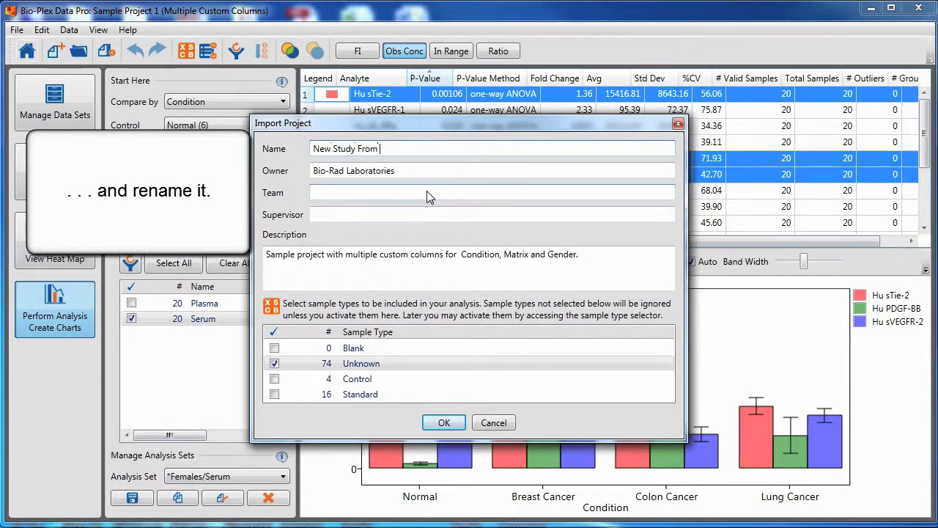
{"action": "type", "text": " From"}
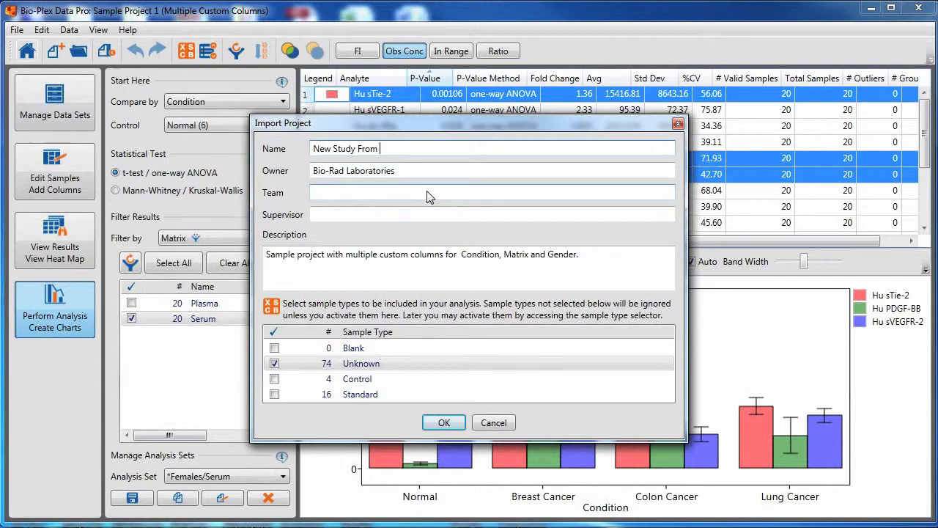
{"action": "left_click", "coordinate": [443, 423]}
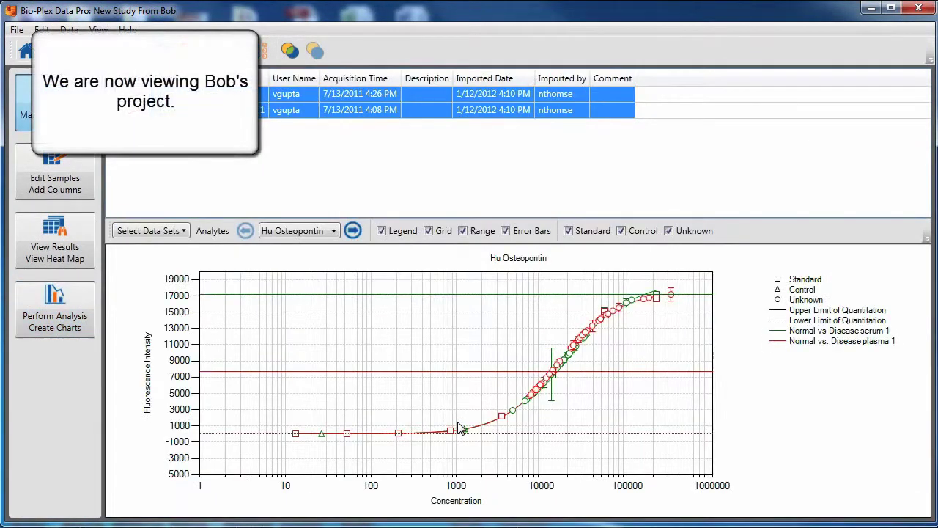
- In the analysis view, recall the Females/Plasma - BC Only and Females/Serum analysis sets
{"action": "left_click", "coordinate": [81, 326]}
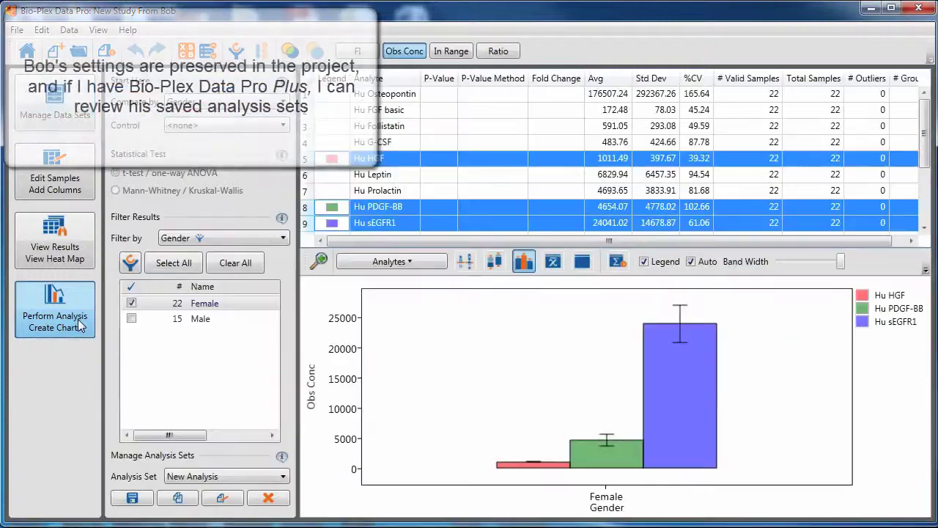
{"action": "left_click", "coordinate": [277, 478]}
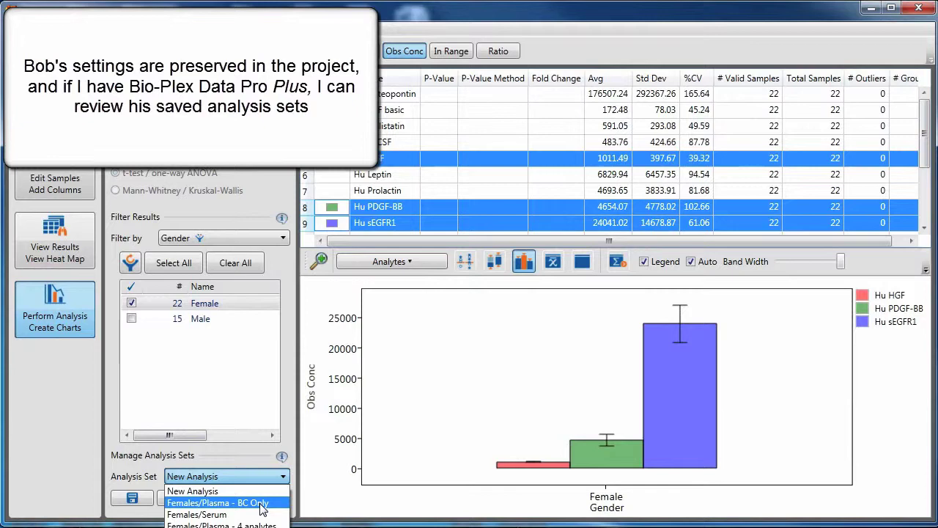
{"action": "left_click", "coordinate": [262, 505]}
{"action": "left_click", "coordinate": [275, 477]}
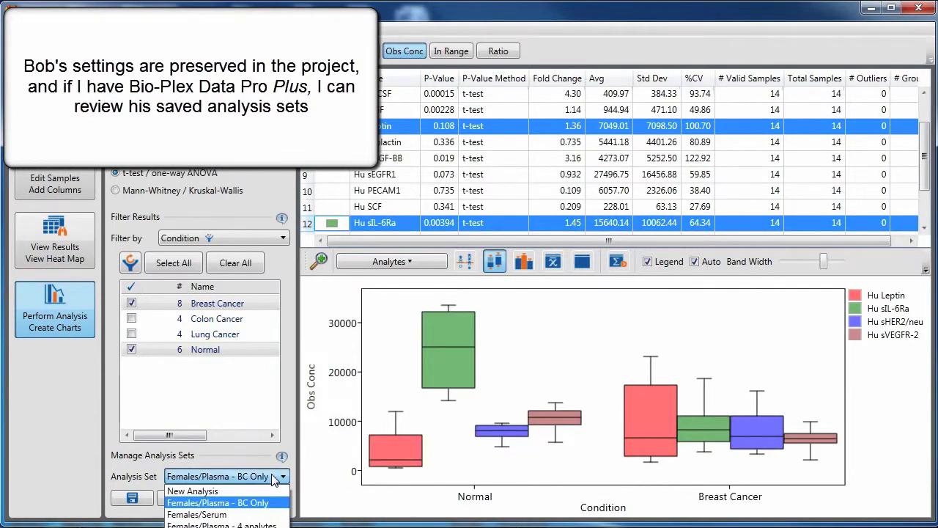
{"action": "left_click", "coordinate": [262, 513]}
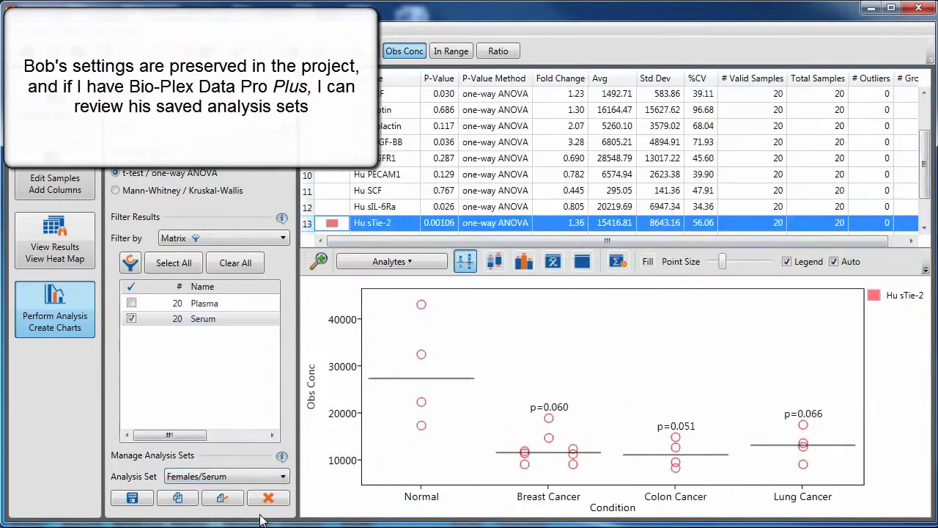
{"action": "left_click", "coordinate": [280, 477]}
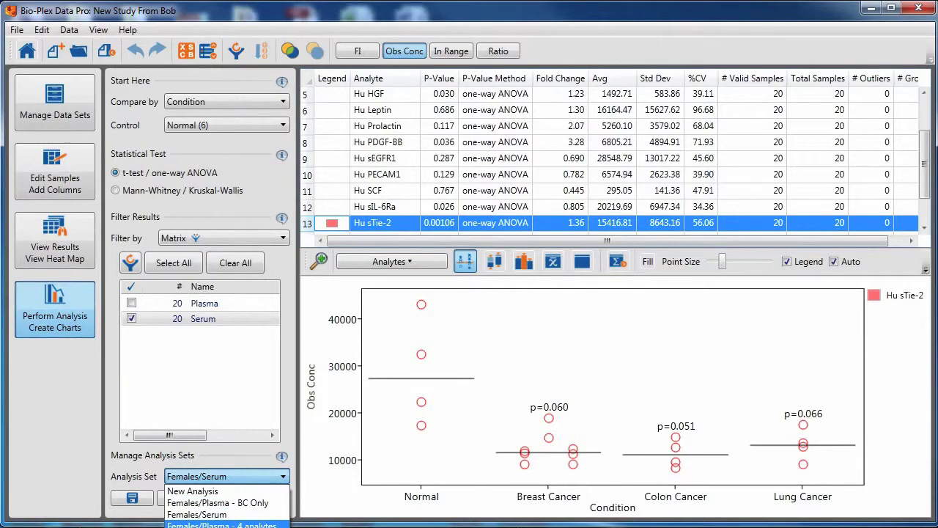